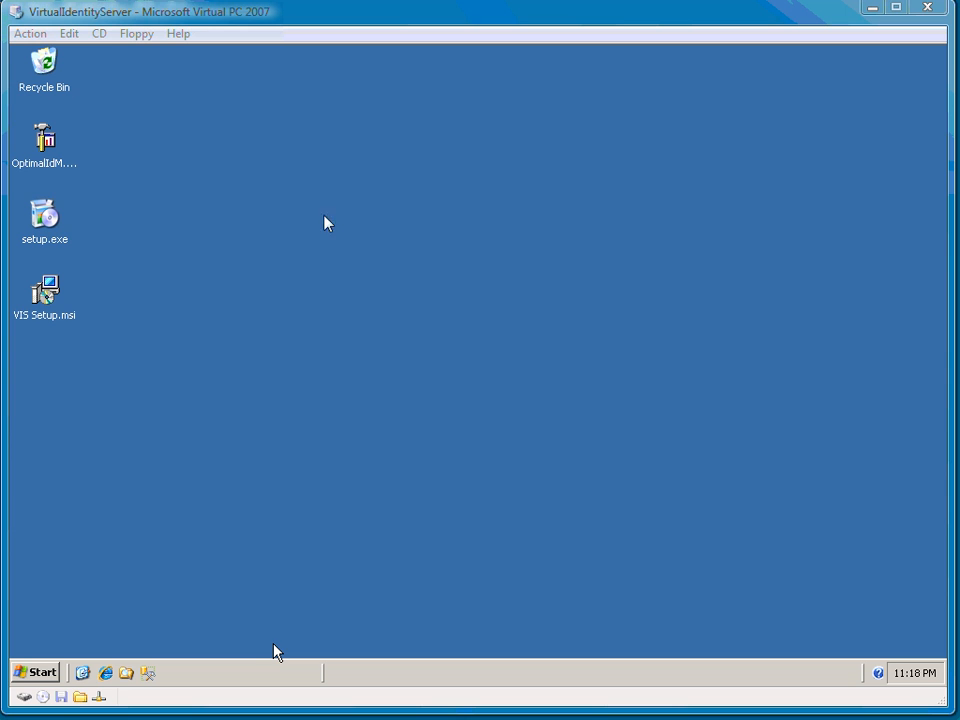
- Launch setup.exe from the desktop and accept the Virtual Identity Server license agreement
click(52, 229)
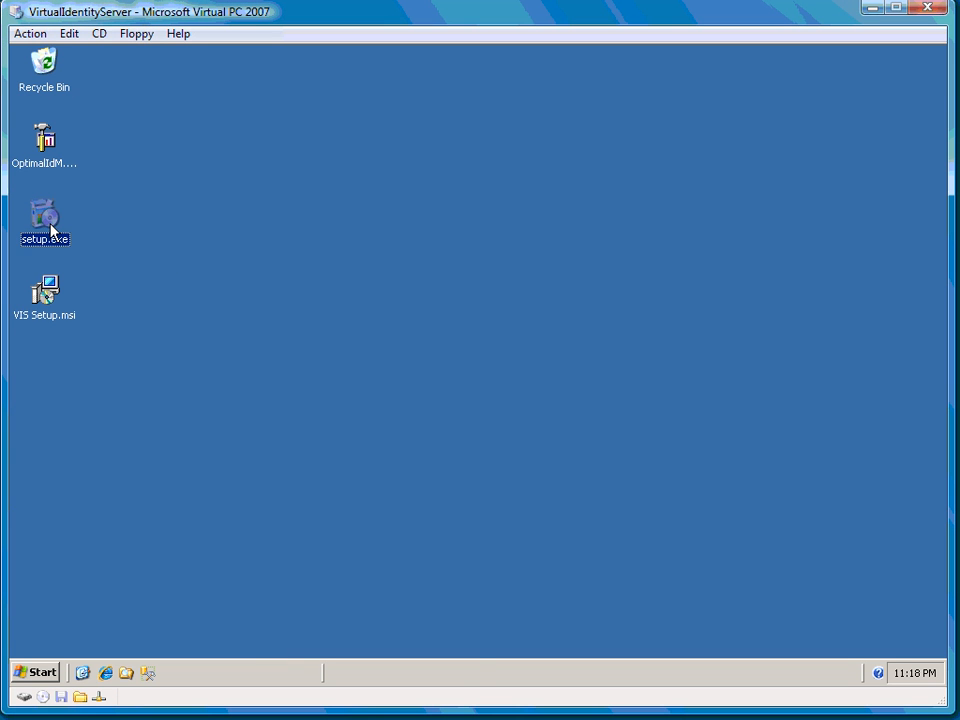
double_click(48, 229)
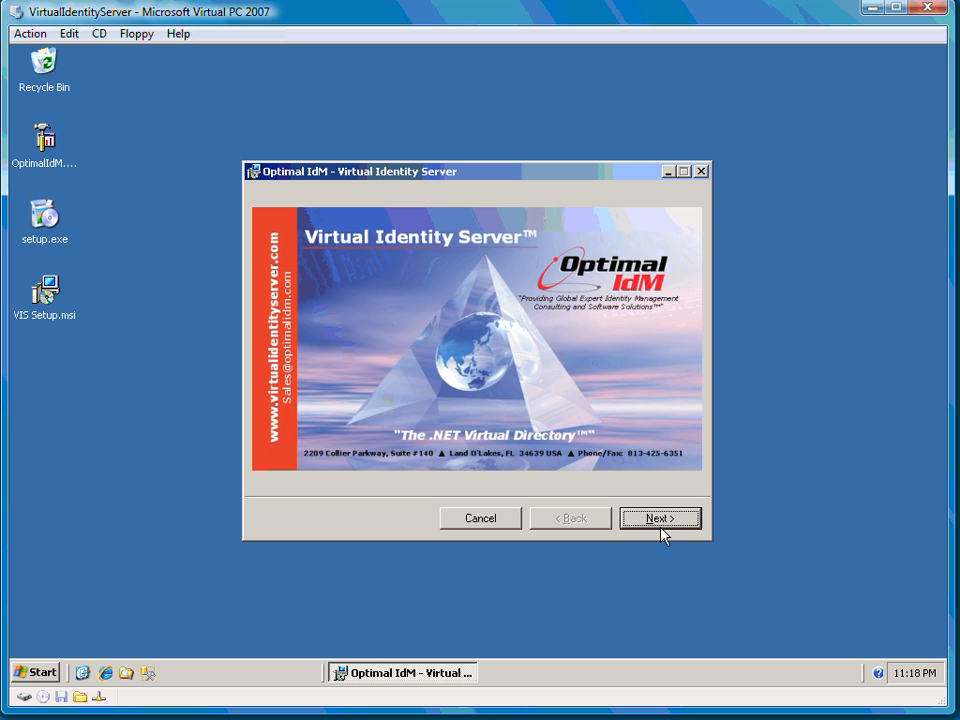
click(664, 526)
click(656, 524)
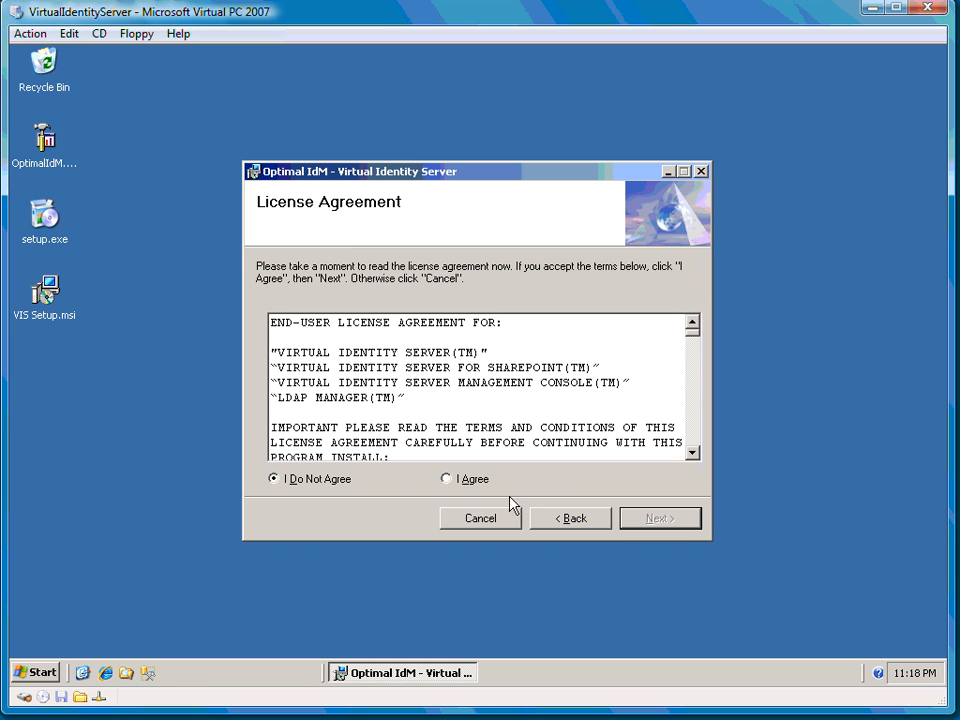
click(474, 479)
click(668, 524)
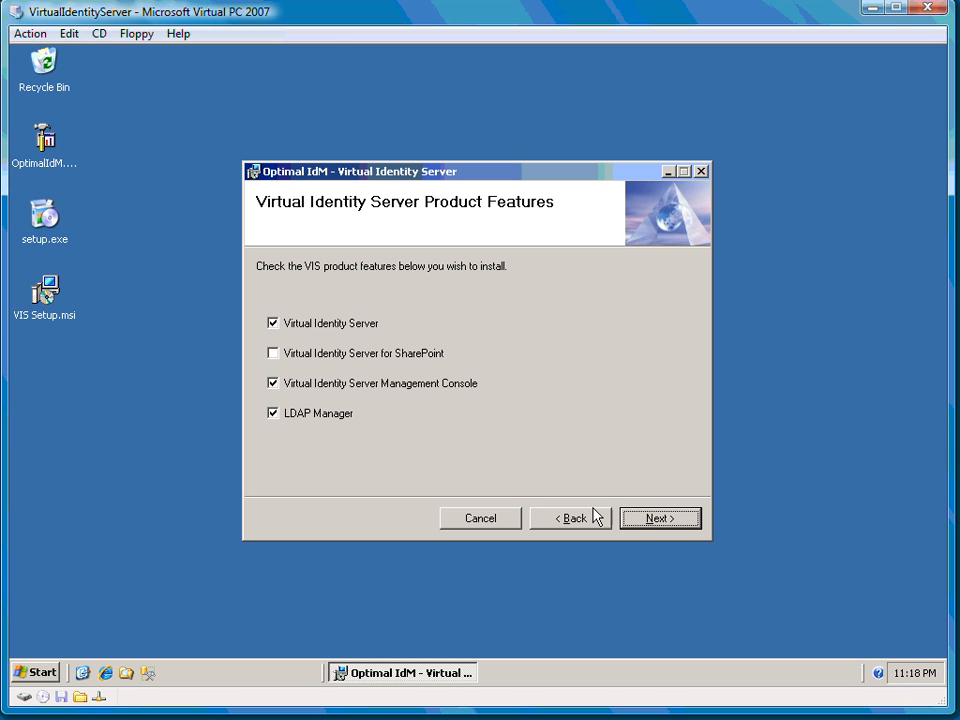
- Install Virtual Identity Server, Management Console and LDAP Manager for everyone in C:\Program Files\Optimal IdM\, and close the installer
click(655, 522)
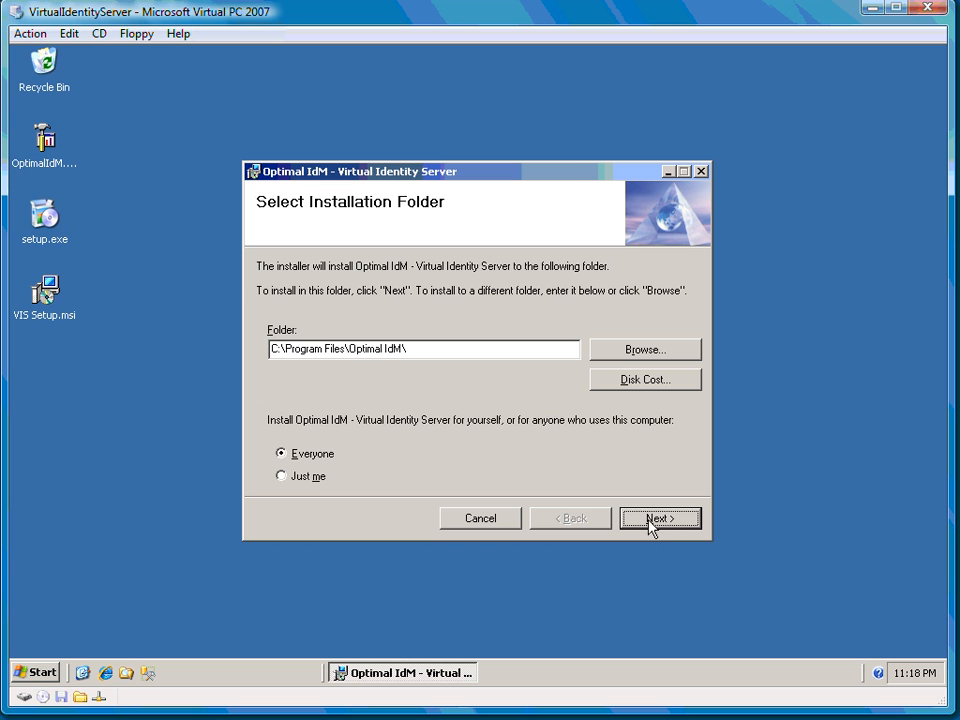
click(443, 350)
click(656, 519)
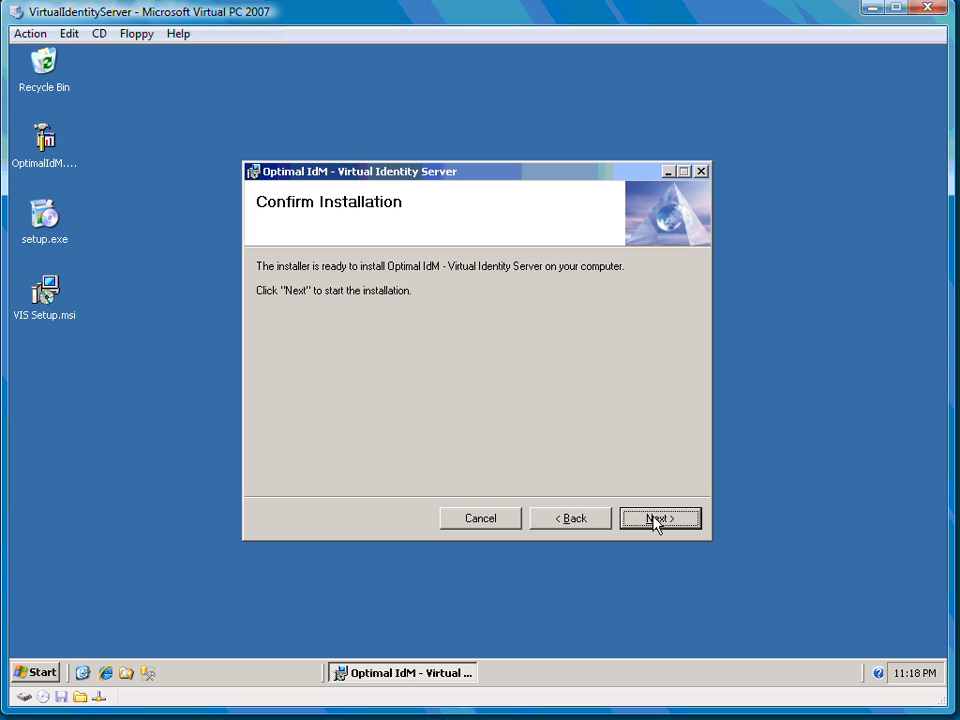
click(643, 518)
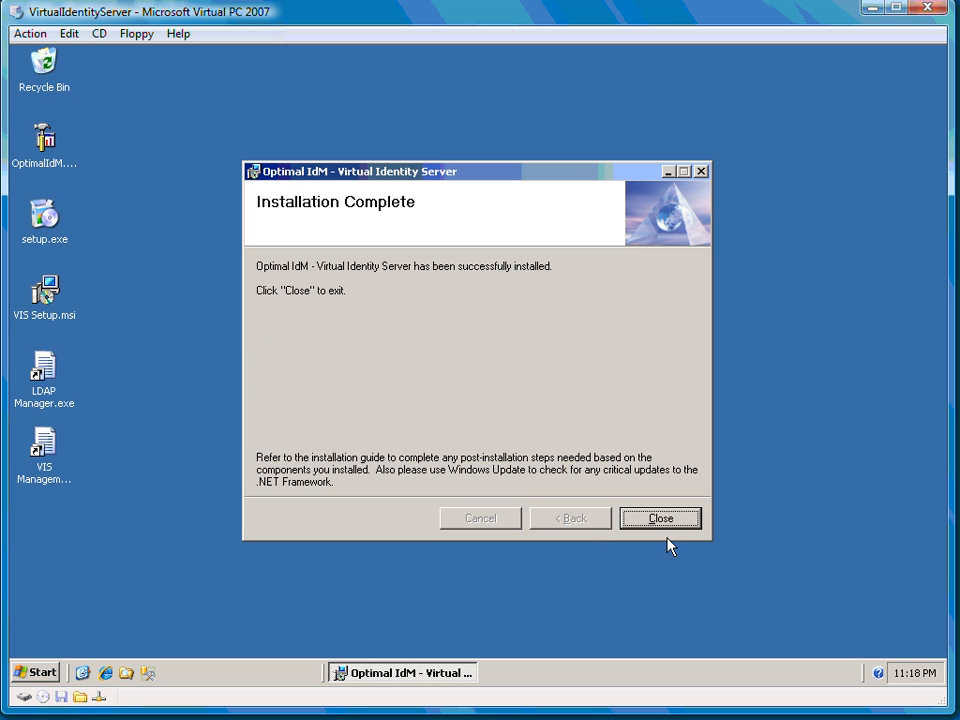
click(662, 518)
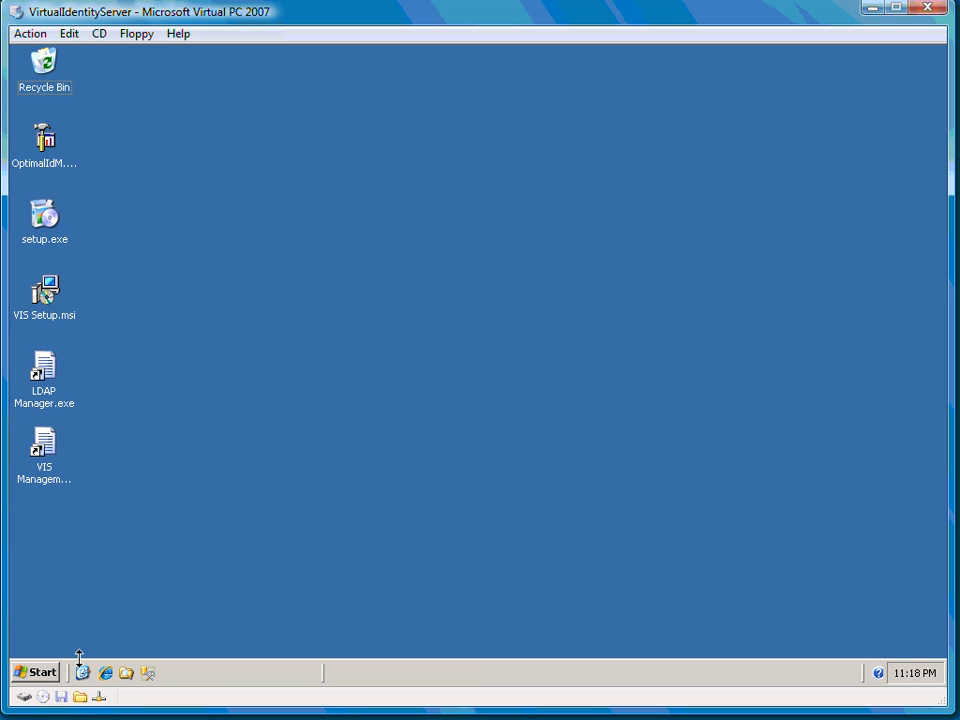
- Launch VISConfigurationWizard.exe from the Optimal IdM Virtual Identity Server programs and acknowledge the service registration
click(38, 672)
mouse_move(93, 628)
mouse_move(205, 626)
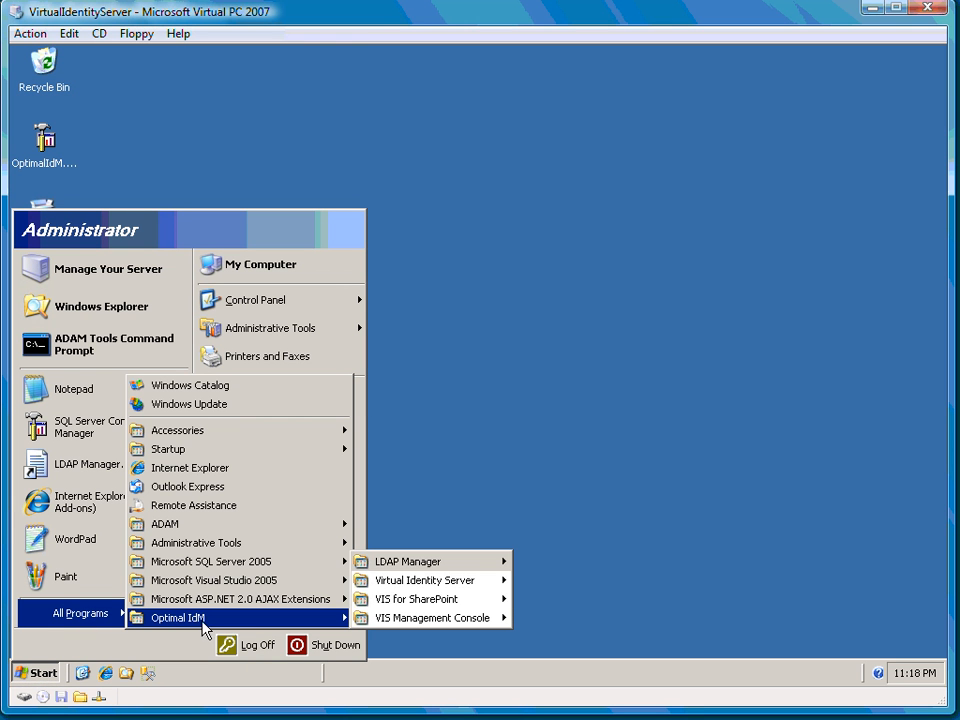
mouse_move(446, 589)
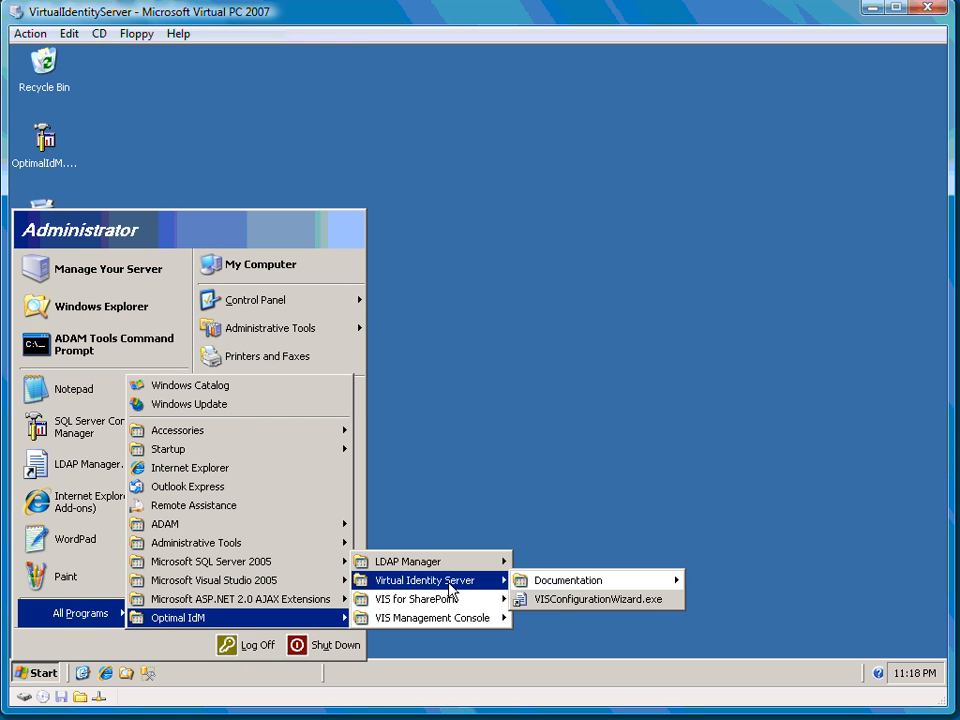
click(582, 600)
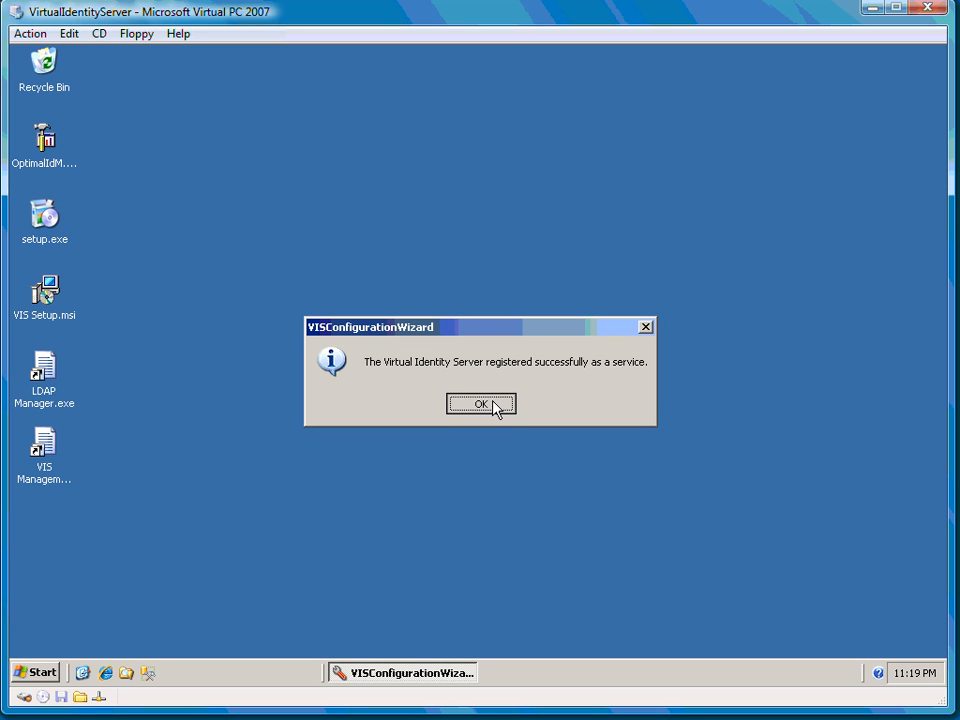
click(494, 407)
click(494, 405)
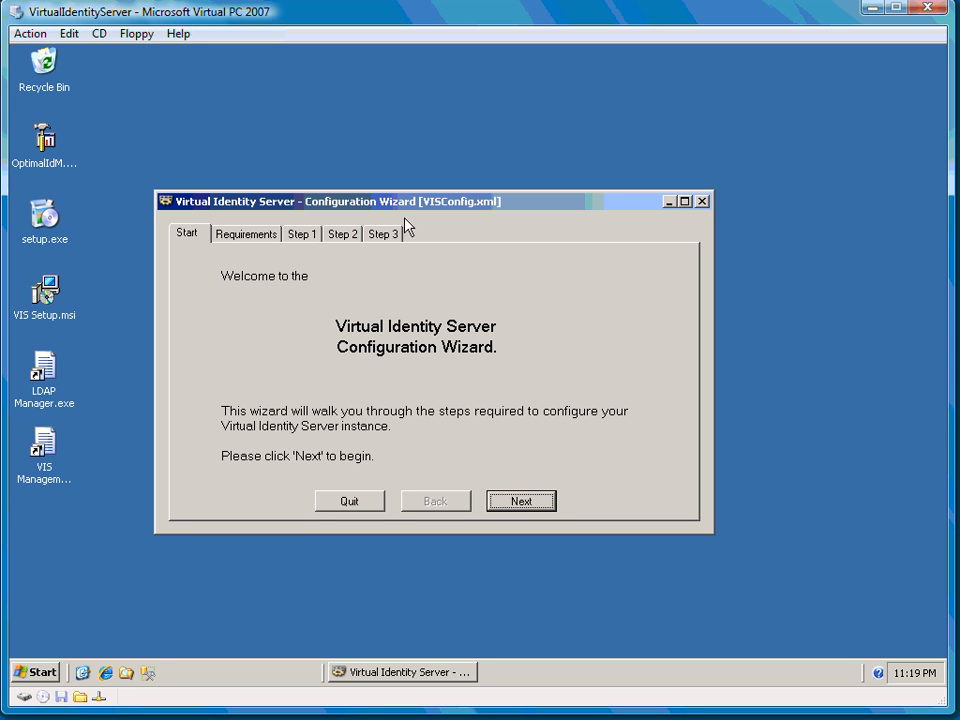
- Begin the wizard and accept Virtual Identity Server port 9389 with base DN DC=VIS,DC=NET
click(521, 502)
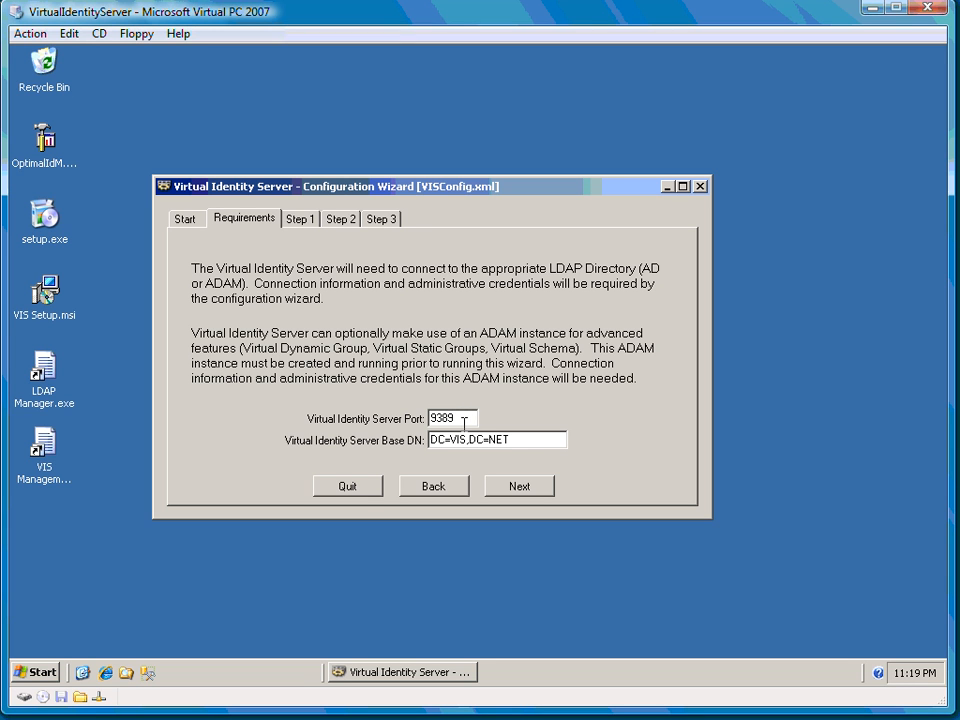
click(556, 440)
click(520, 487)
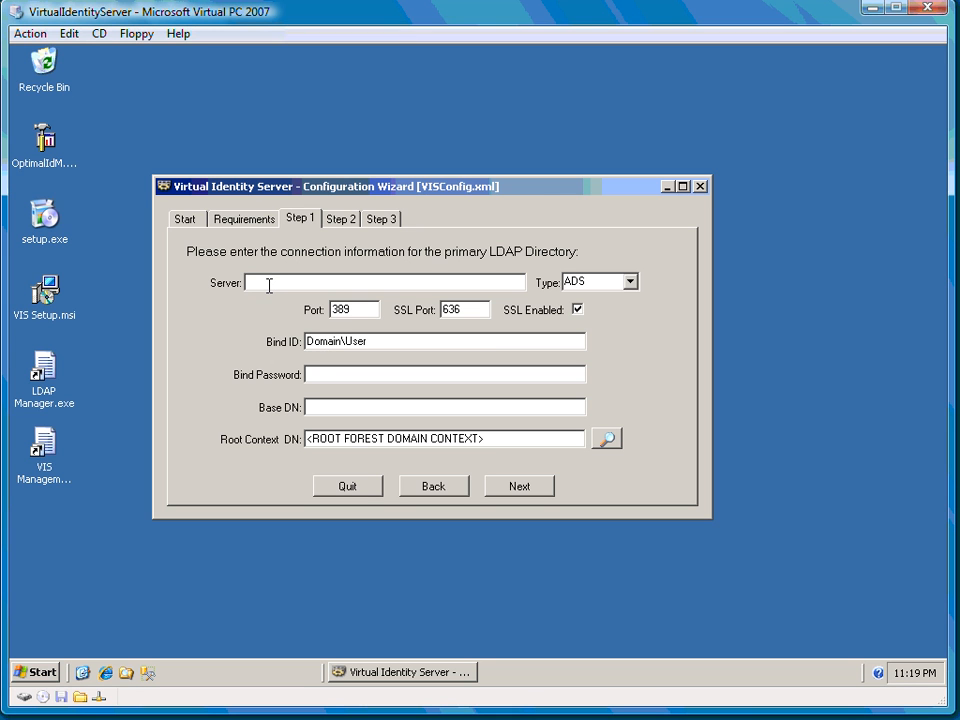
- Set the primary LDAP directory's server to prod.optimalidm.local and disable SSL for the connection
text(prod.optimalidm.local)
key(Tab)
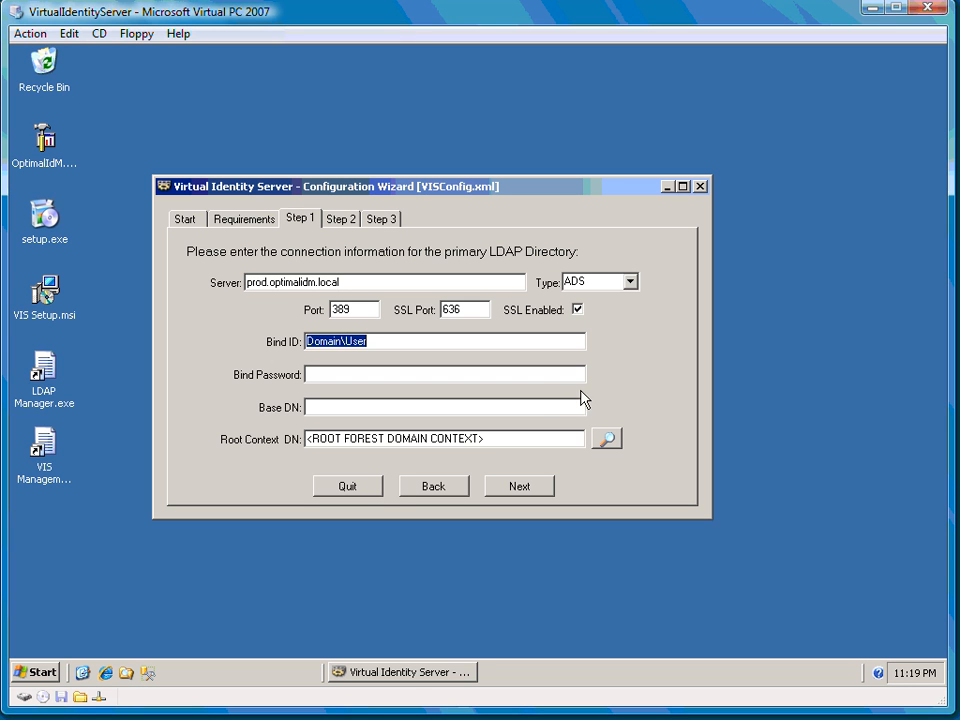
click(577, 309)
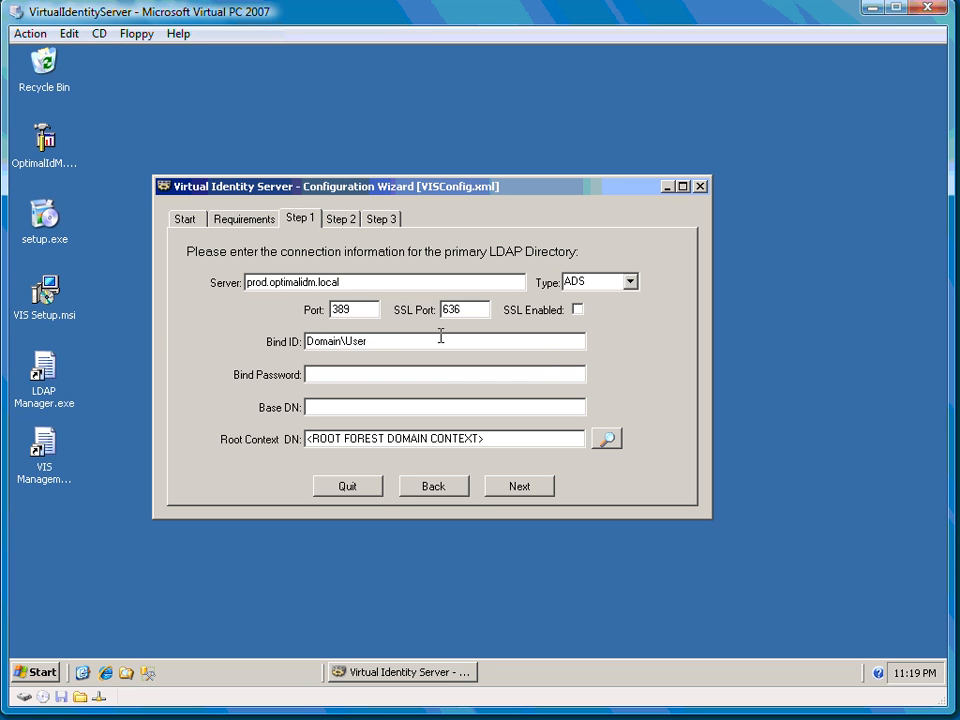
- Set the Bind ID to optimalidm\administrator and enter the bind password
click(391, 339)
drag(400, 343, 284, 342)
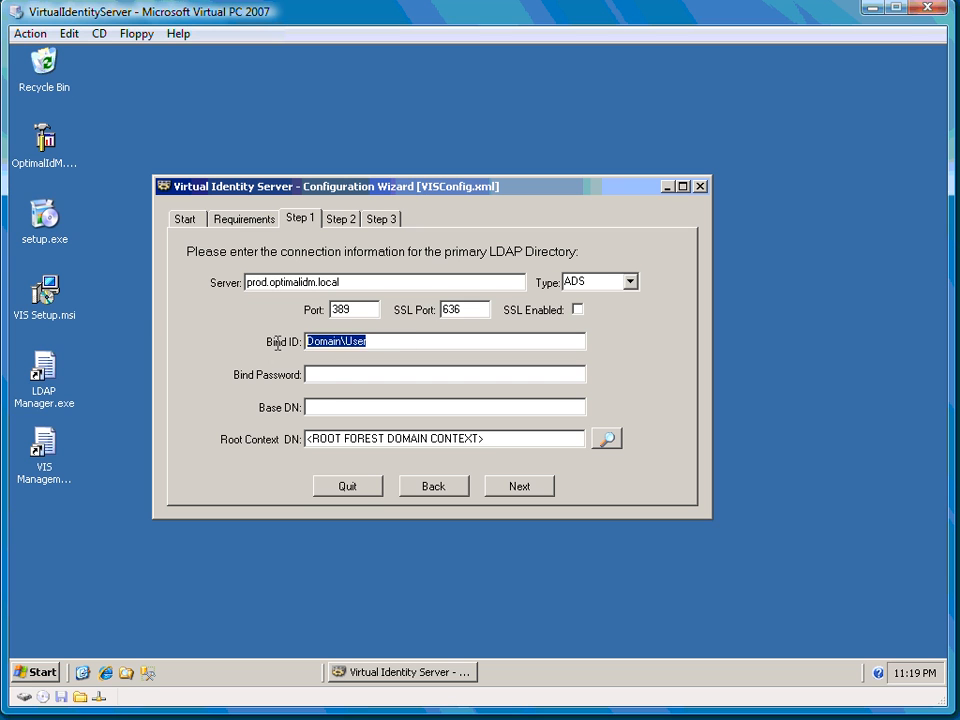
text(opti)
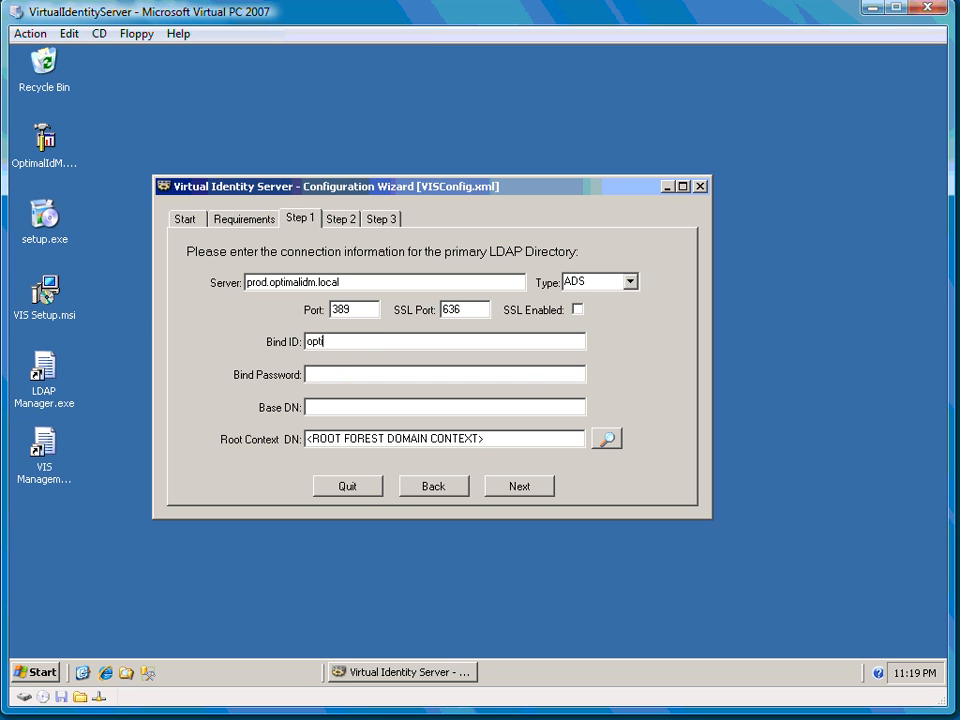
text(malidm\administrator)
key(Tab)
text(***)
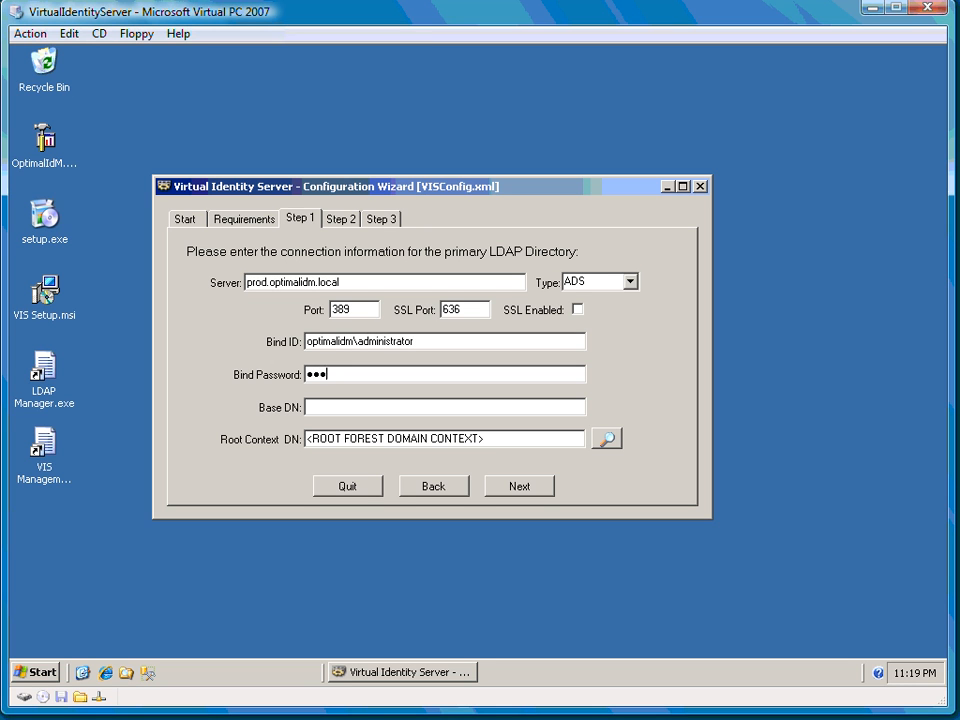
text(******)
- Look up the Root Context DN, copy DC=OPTIMALIDM,DC=LOCAL into the Base DN, and proceed to the wizard's next stage
click(612, 440)
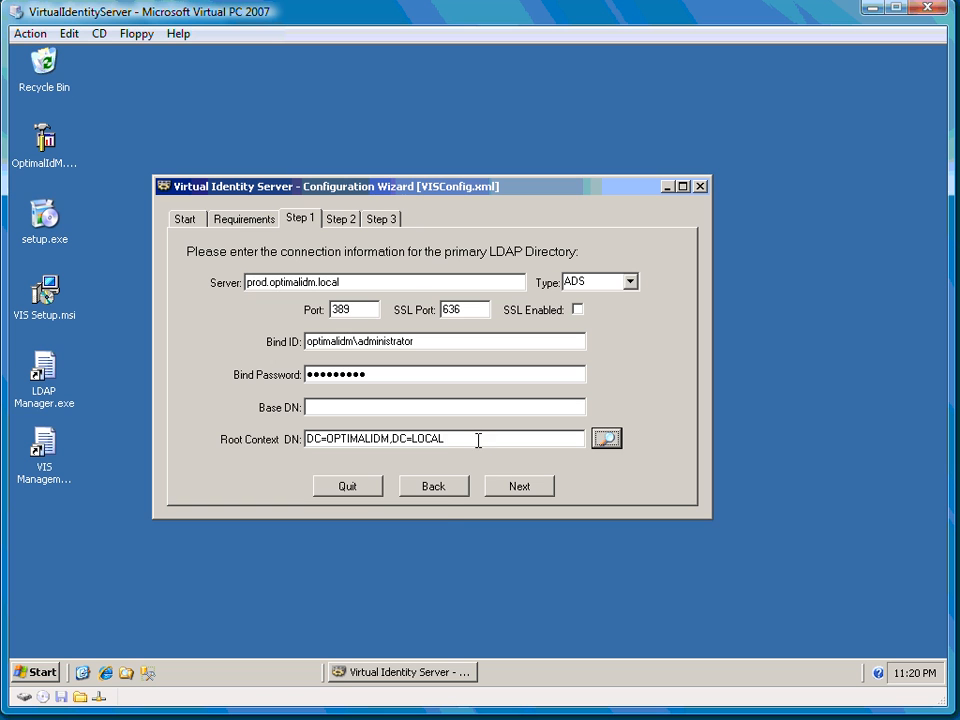
drag(478, 440, 240, 437)
right_click(369, 438)
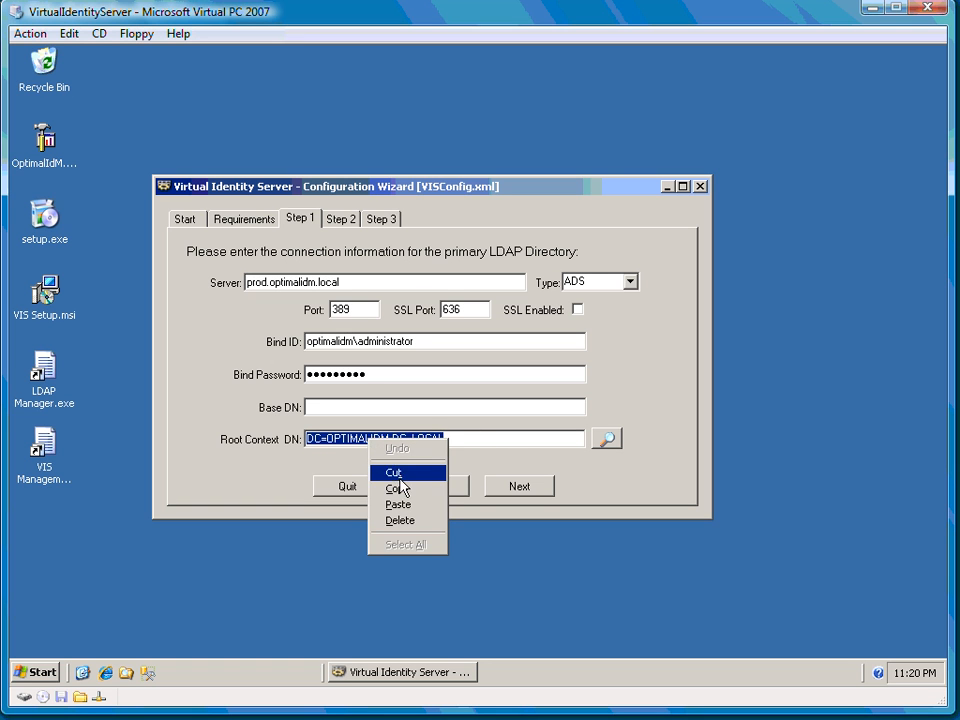
click(398, 488)
click(362, 406)
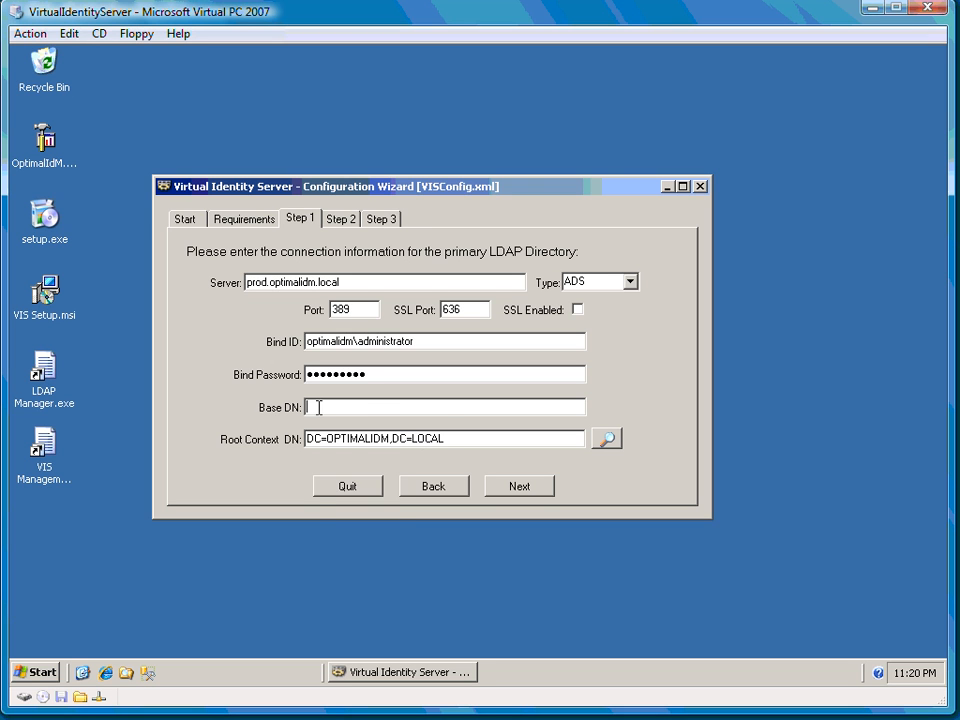
right_click(314, 406)
click(359, 478)
click(512, 488)
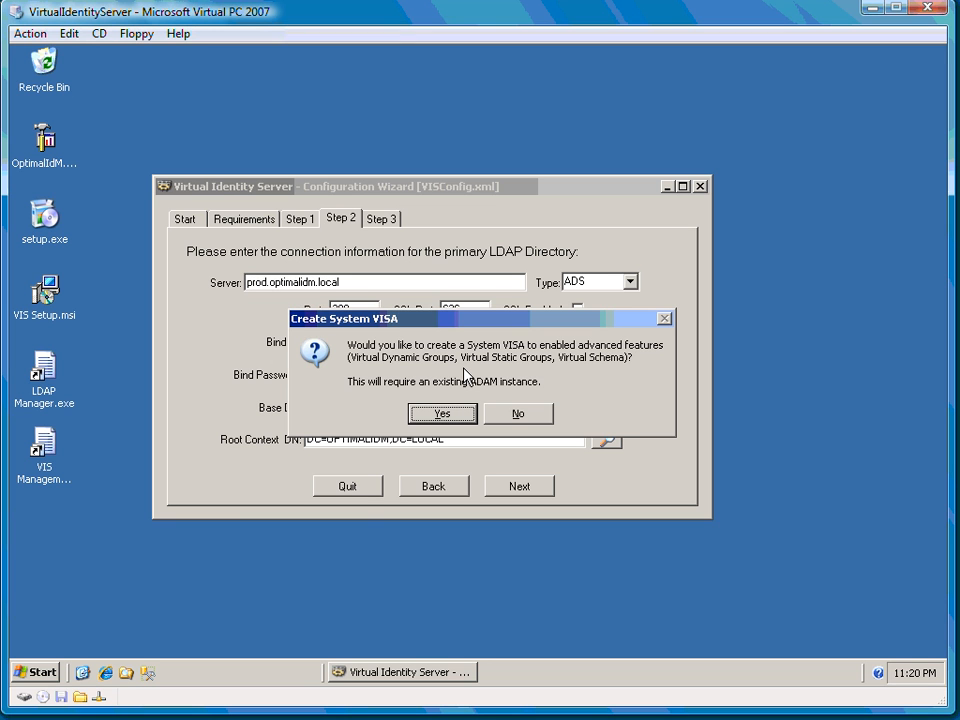
- Decline creating a System VISA, and save the configuration to finish the wizard
click(517, 414)
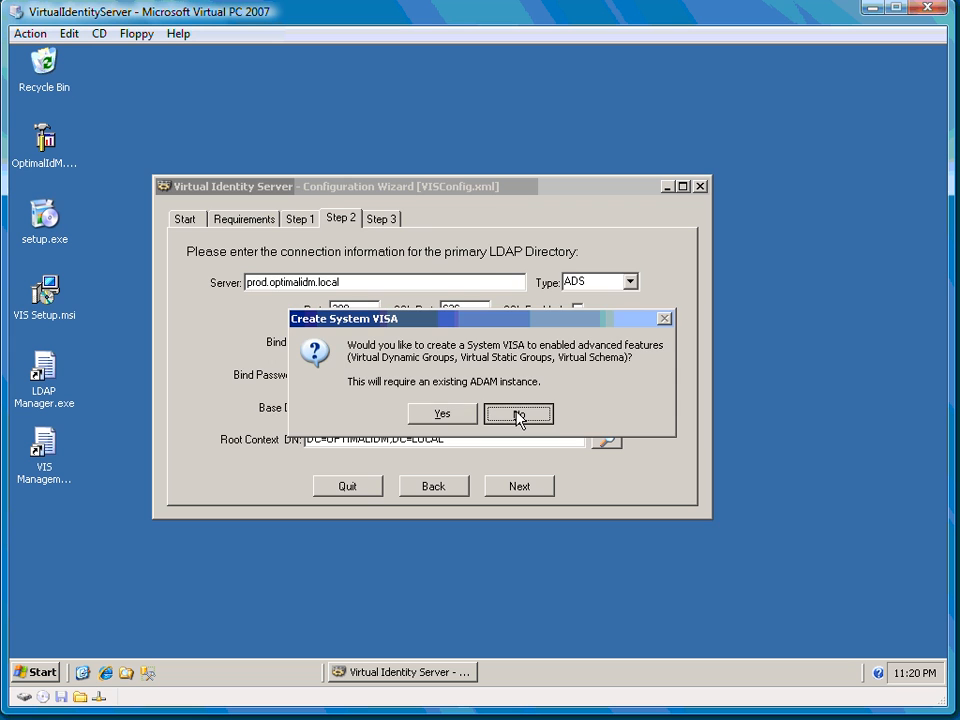
click(432, 372)
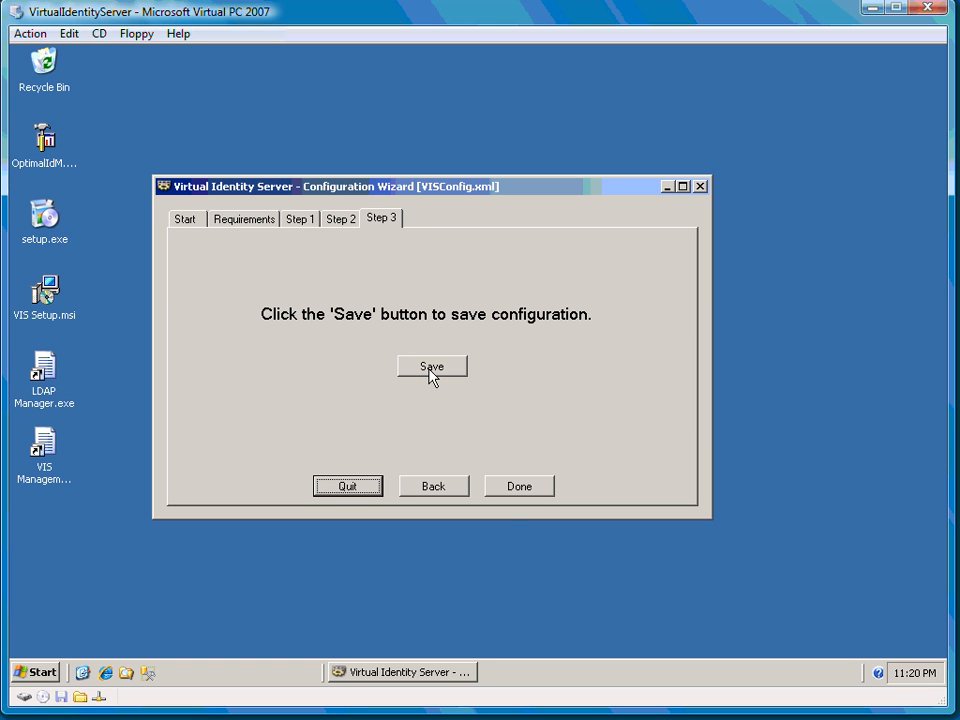
click(484, 397)
click(525, 486)
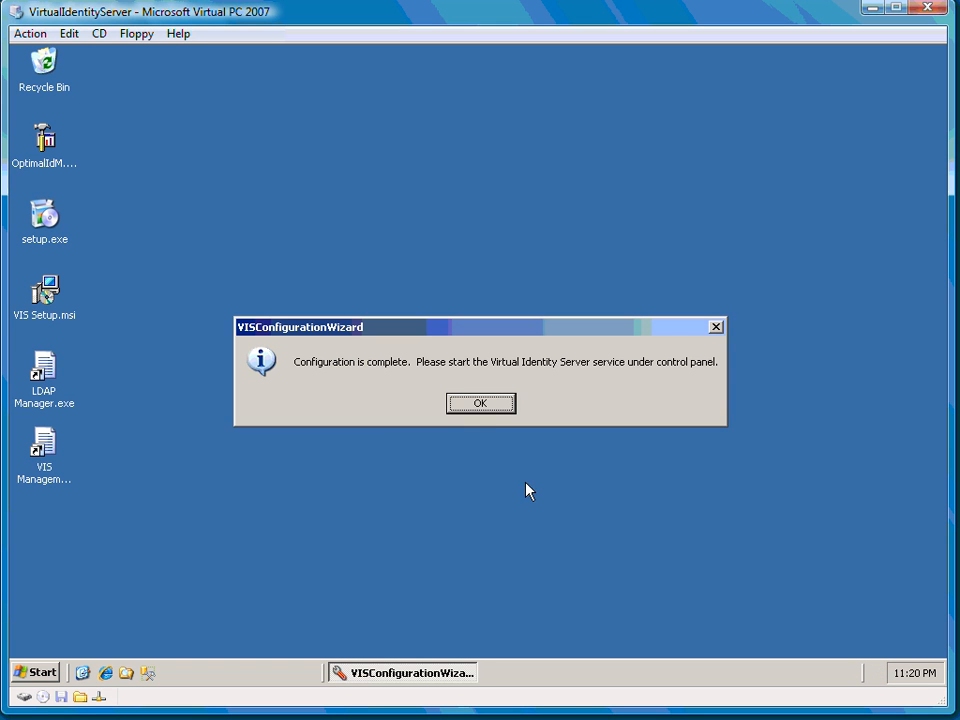
click(482, 406)
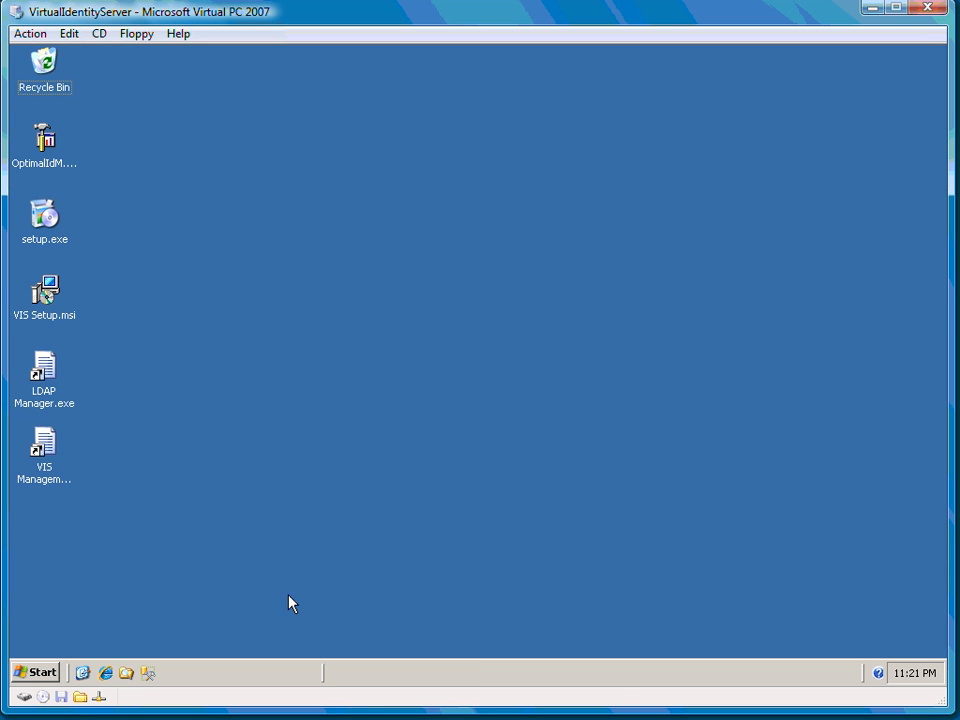
- Open the OptimalIdM.local console from the desktop and start the Virtual Identity Server service
double_click(43, 158)
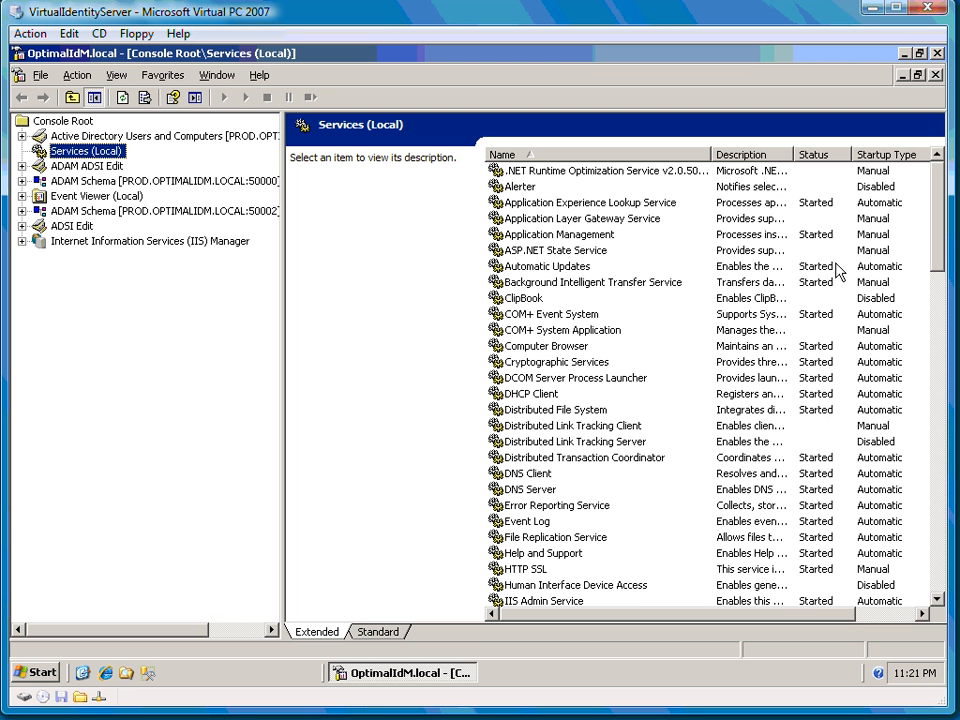
click(596, 315)
key(v)
scroll(527, 410, down, 4)
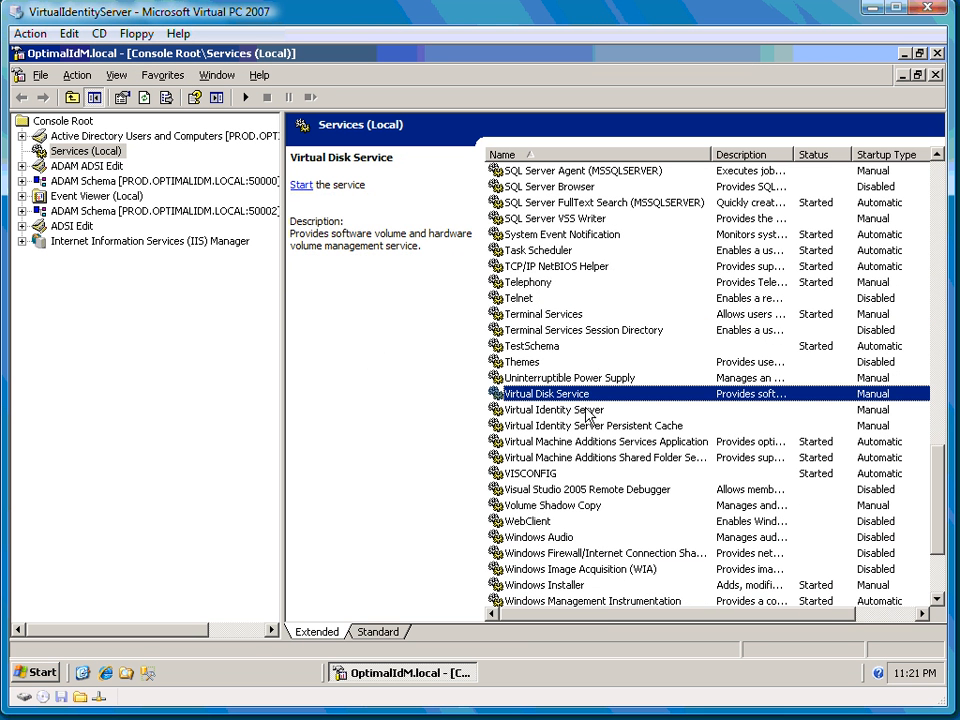
click(529, 411)
right_click(586, 410)
click(610, 420)
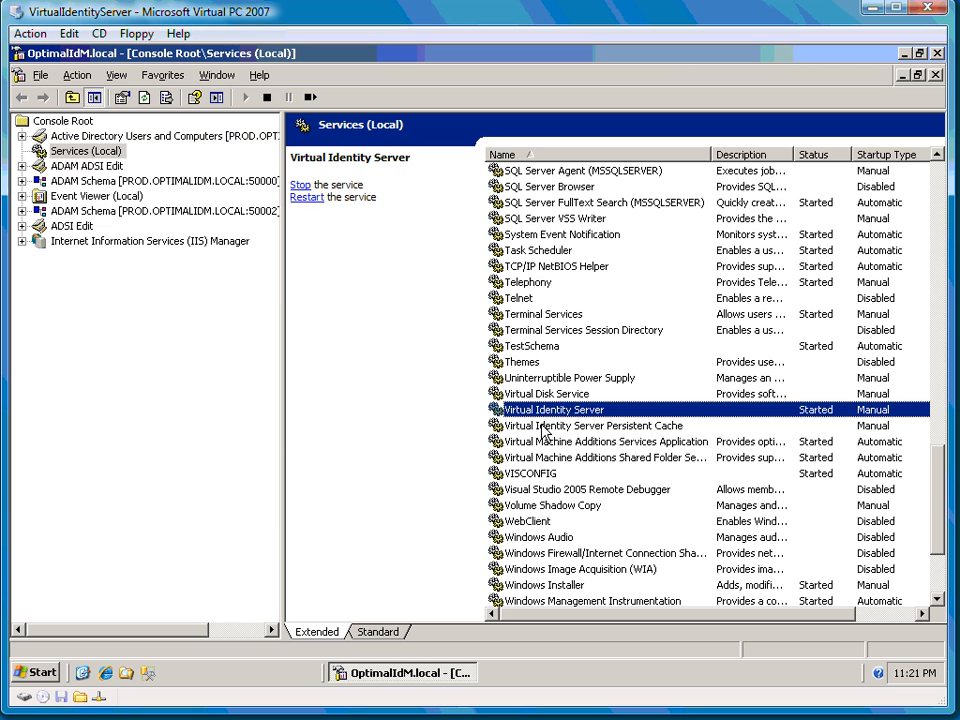
- Return to the desktop, launch LDAP Manager and dismiss its Connection Status message
key(super+d)
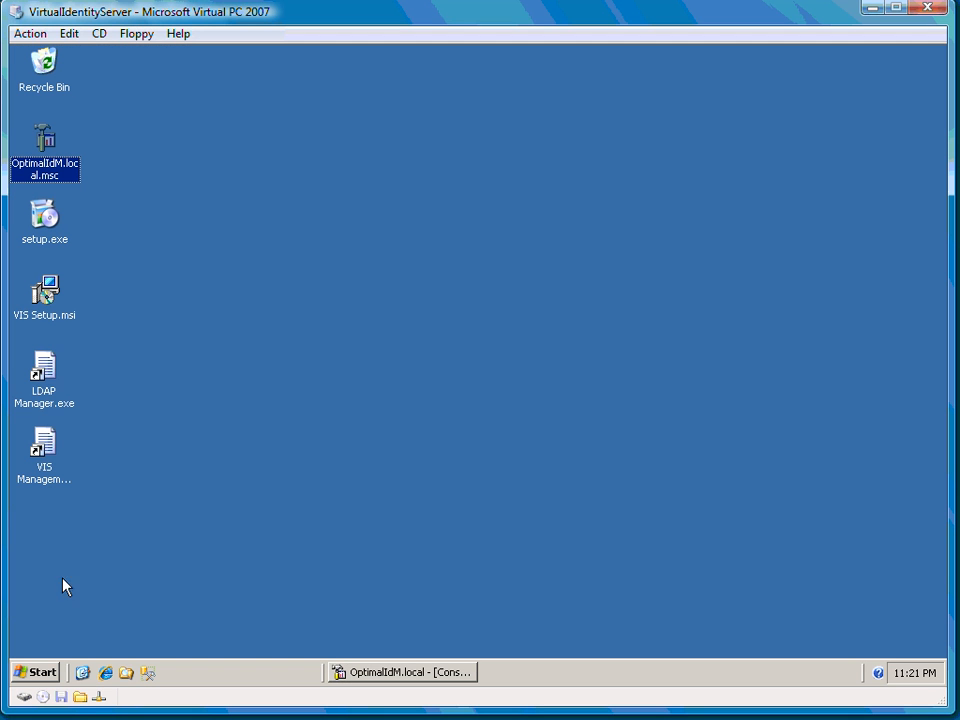
double_click(50, 392)
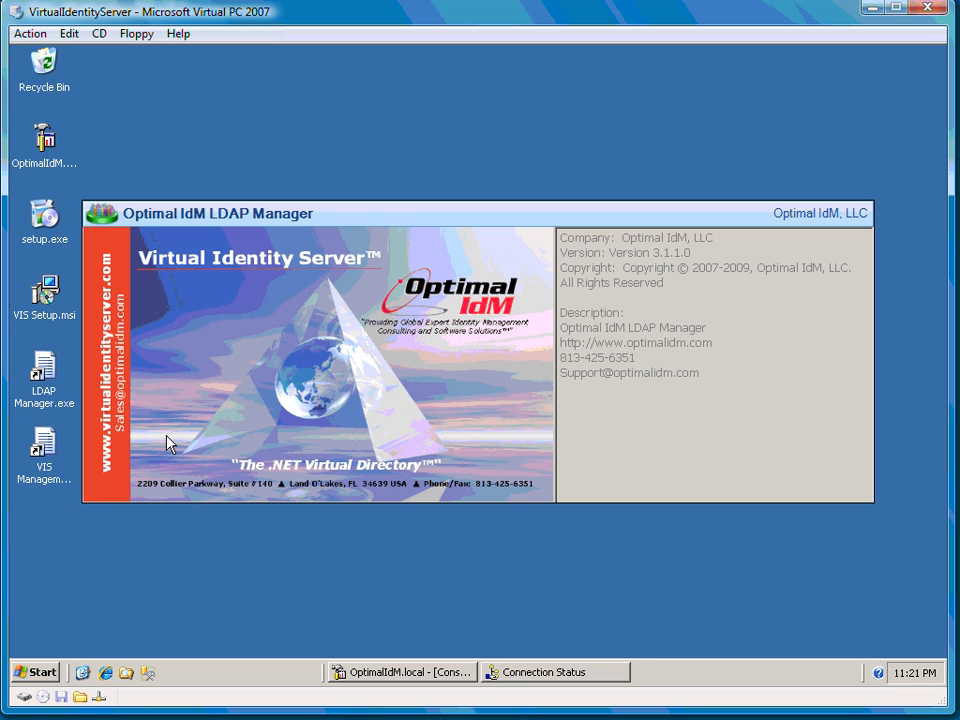
click(553, 671)
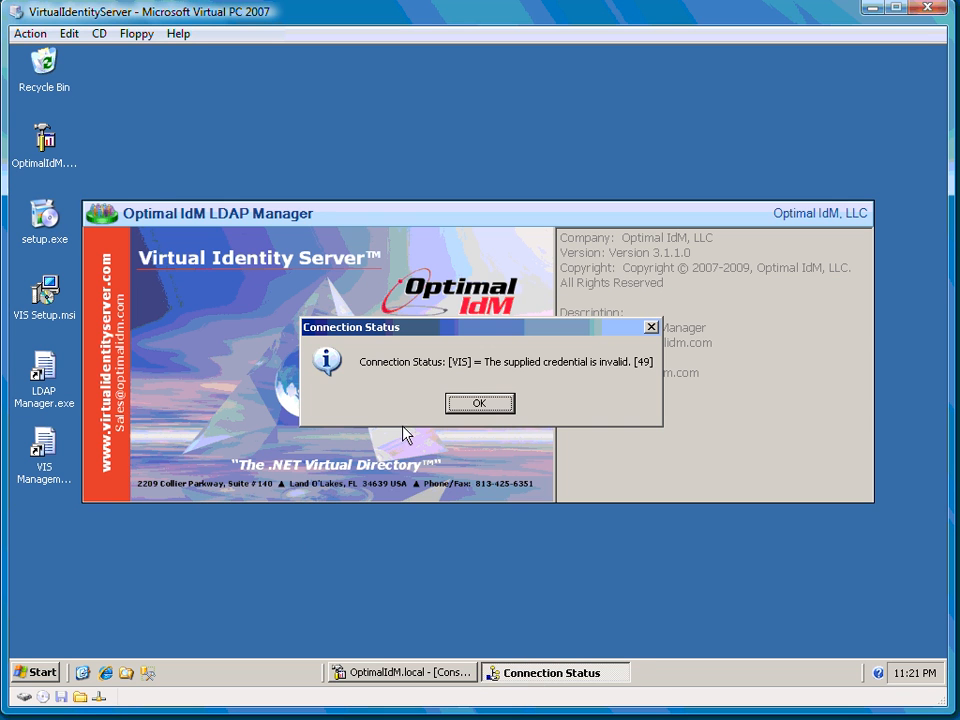
click(497, 403)
- Enter the LDAP bind password for the VIS connection in the configuration, save it and dismiss the messages
click(174, 99)
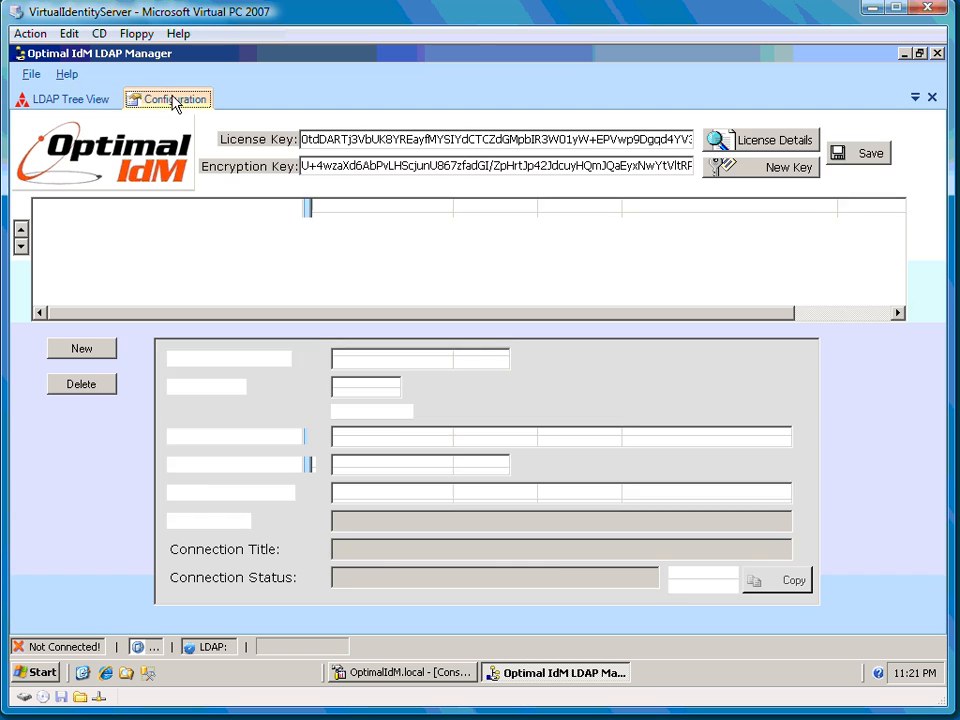
click(130, 226)
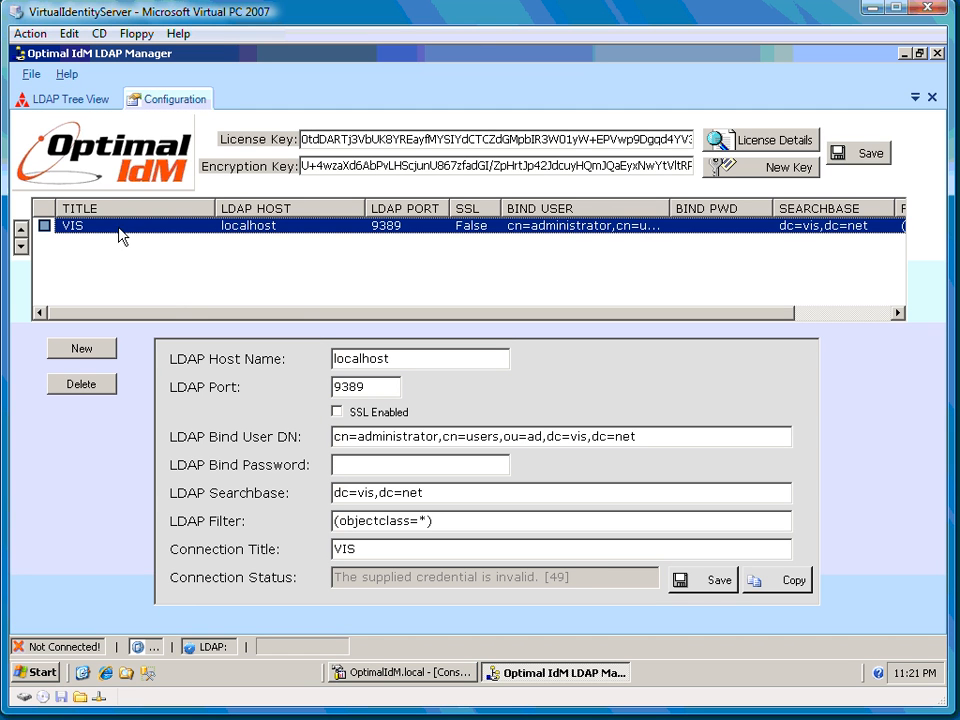
click(417, 467)
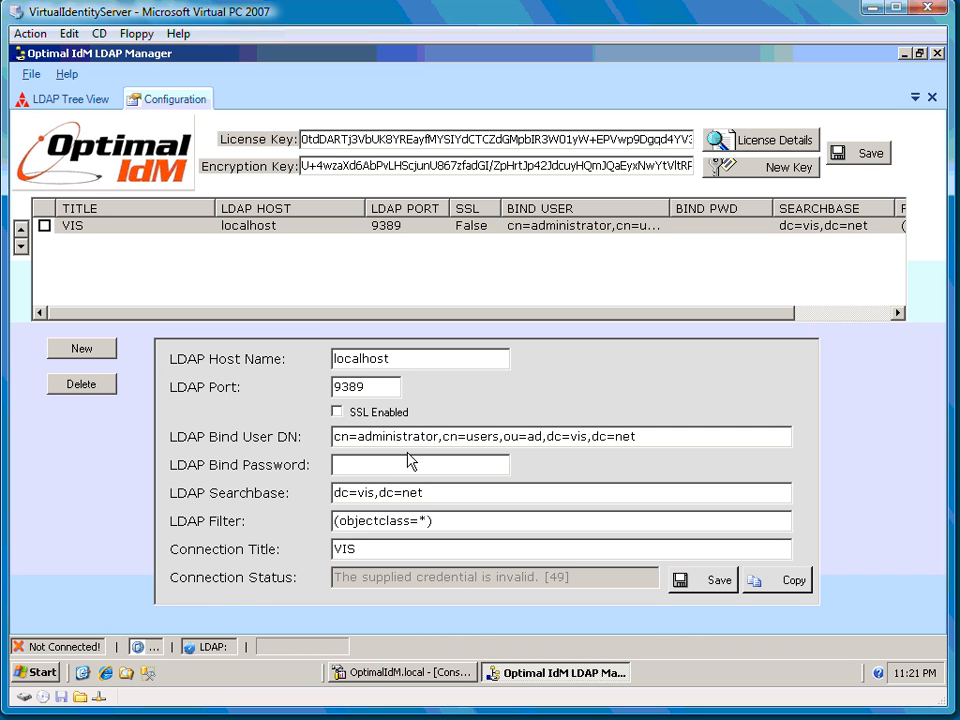
text(p)
click(677, 580)
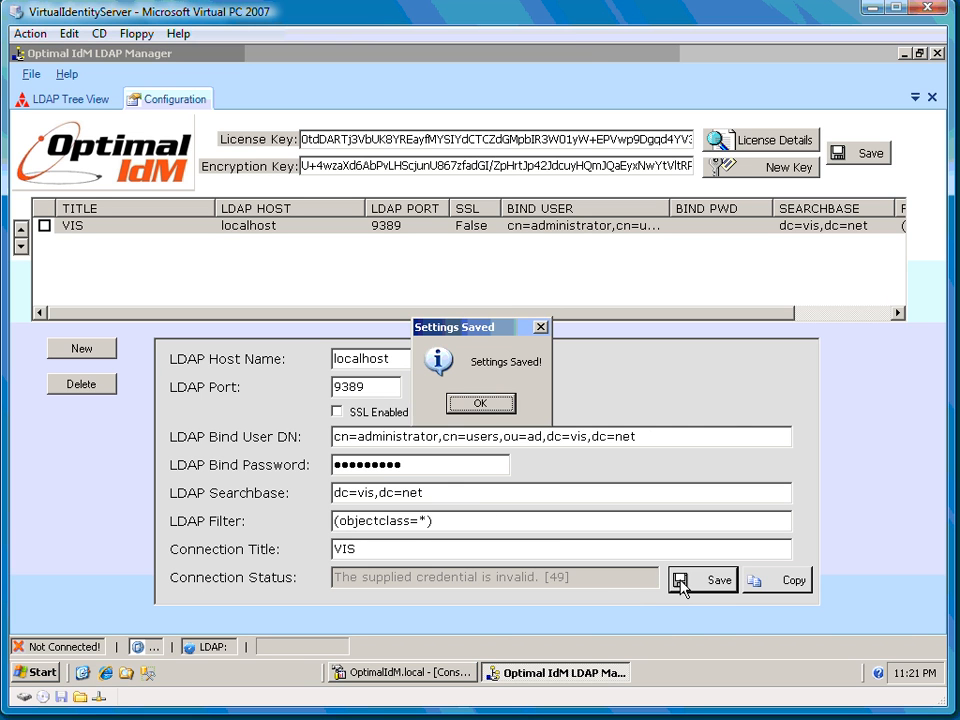
click(488, 403)
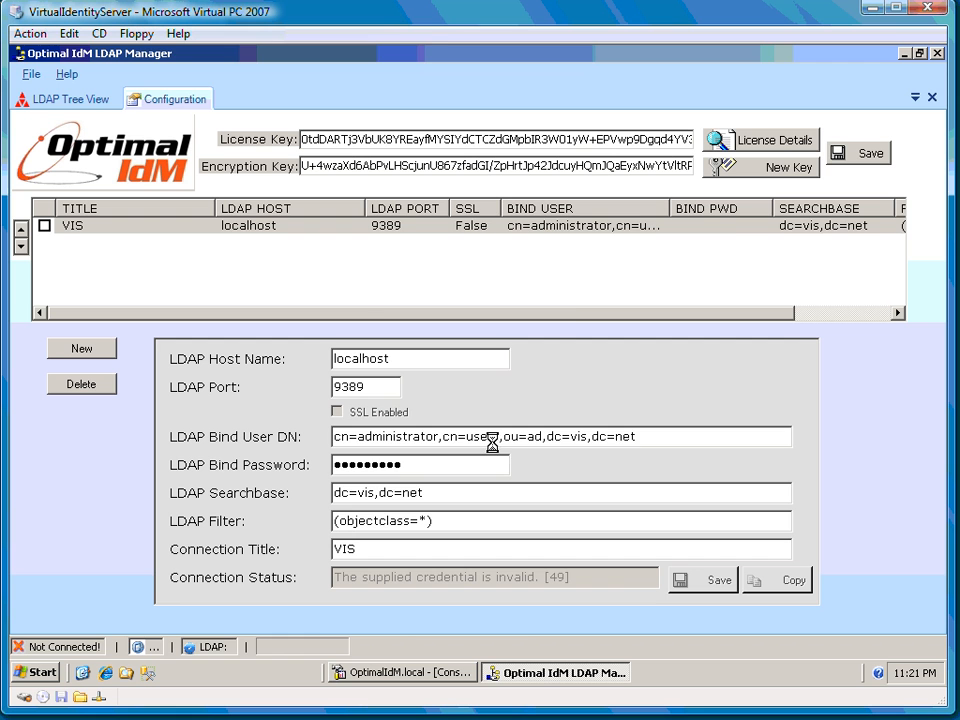
click(483, 403)
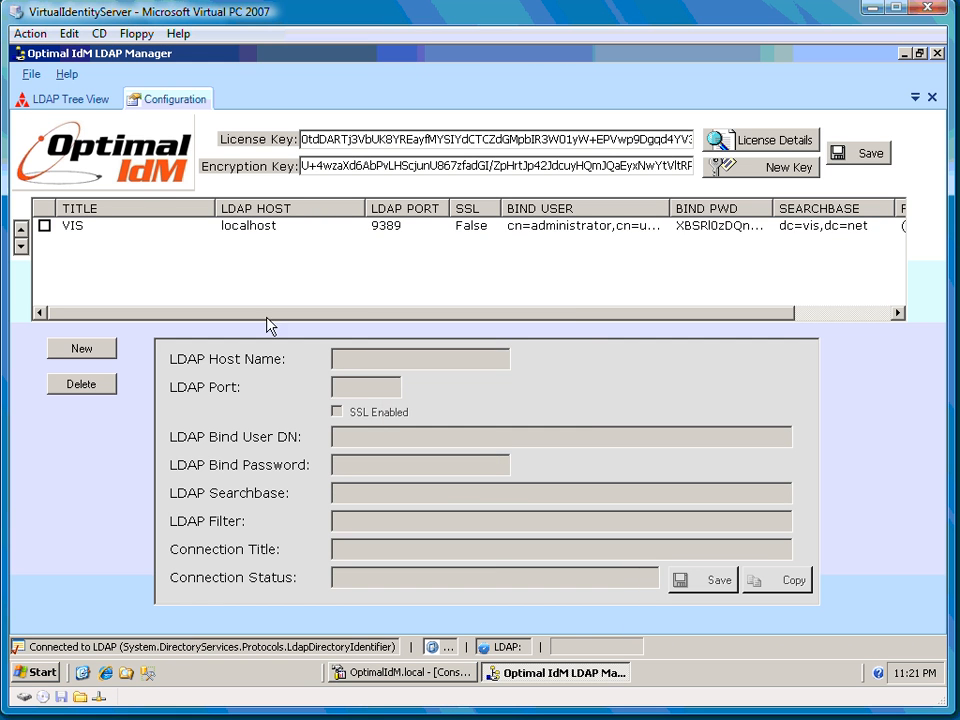
- Refresh the VIS node in the LDAP tree and expand it down to the containers under OU=AD
click(46, 104)
right_click(60, 148)
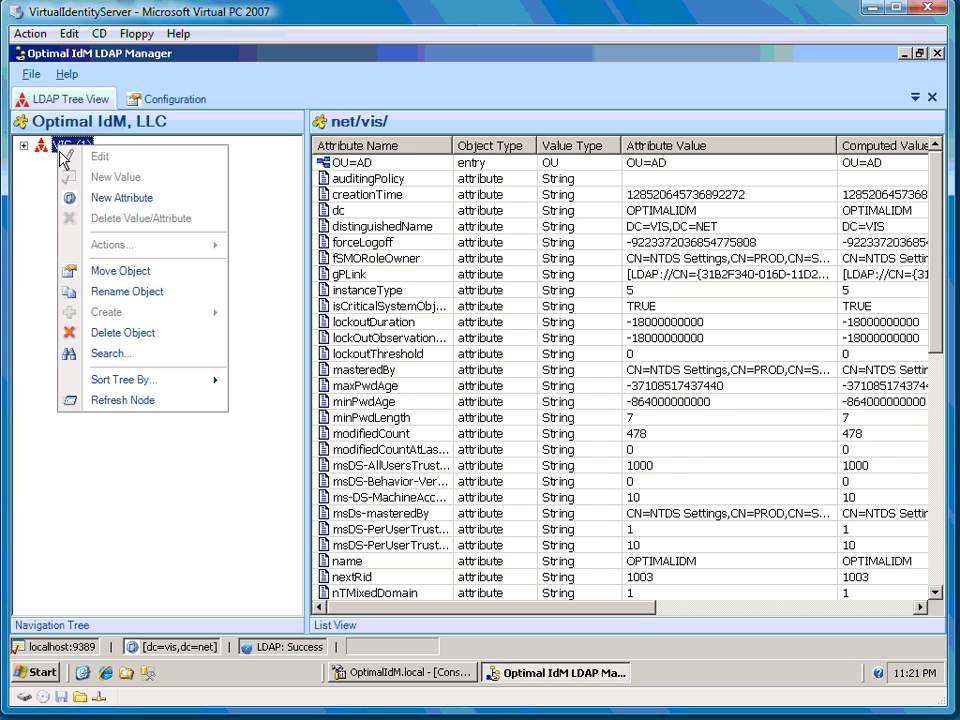
click(130, 400)
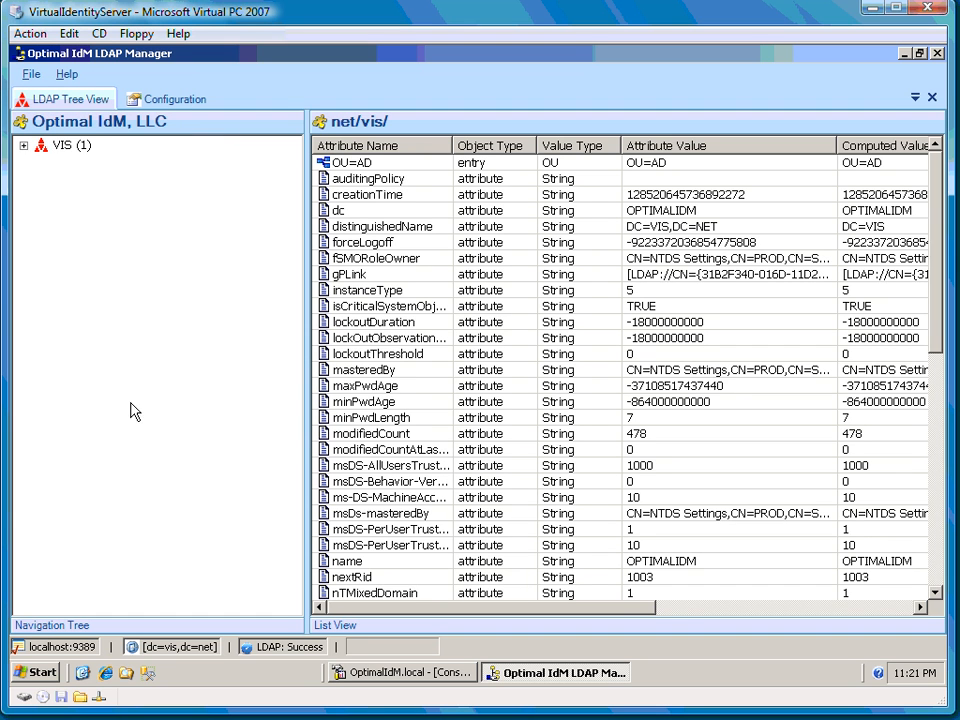
click(23, 146)
click(57, 163)
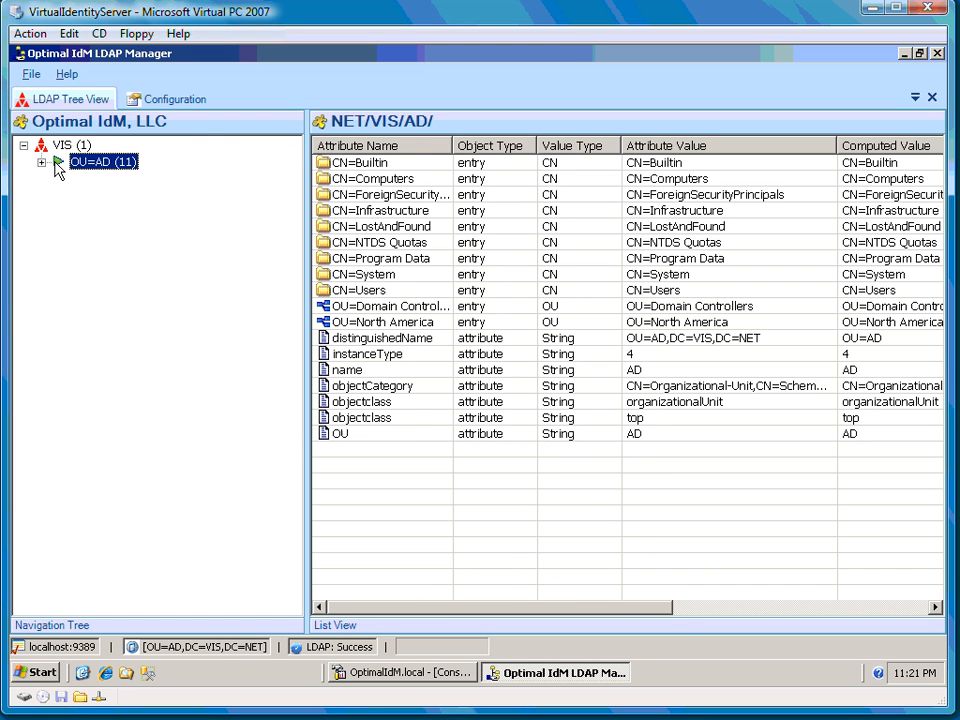
click(43, 162)
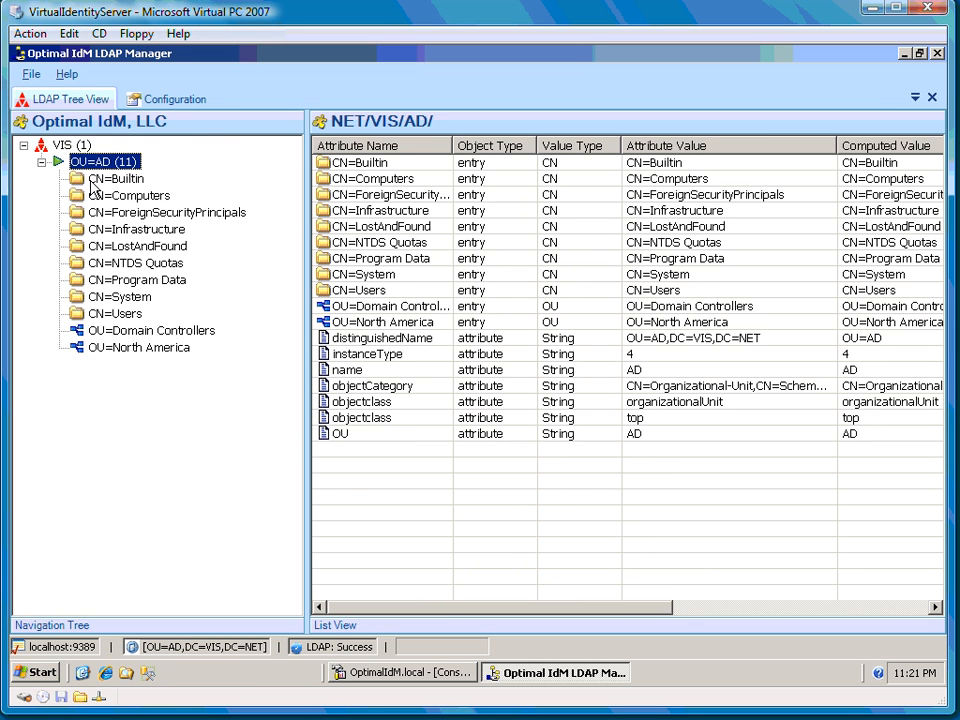
- Examine the entries and attributes of the CN=Builtin and CN=Computers containers under OU=AD
click(91, 181)
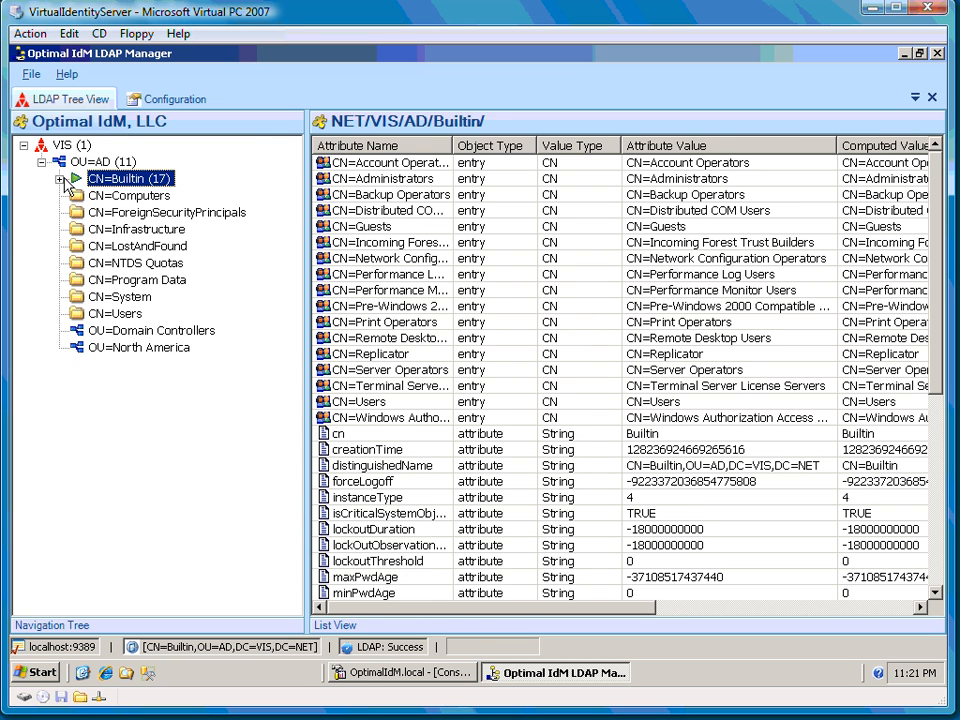
click(59, 179)
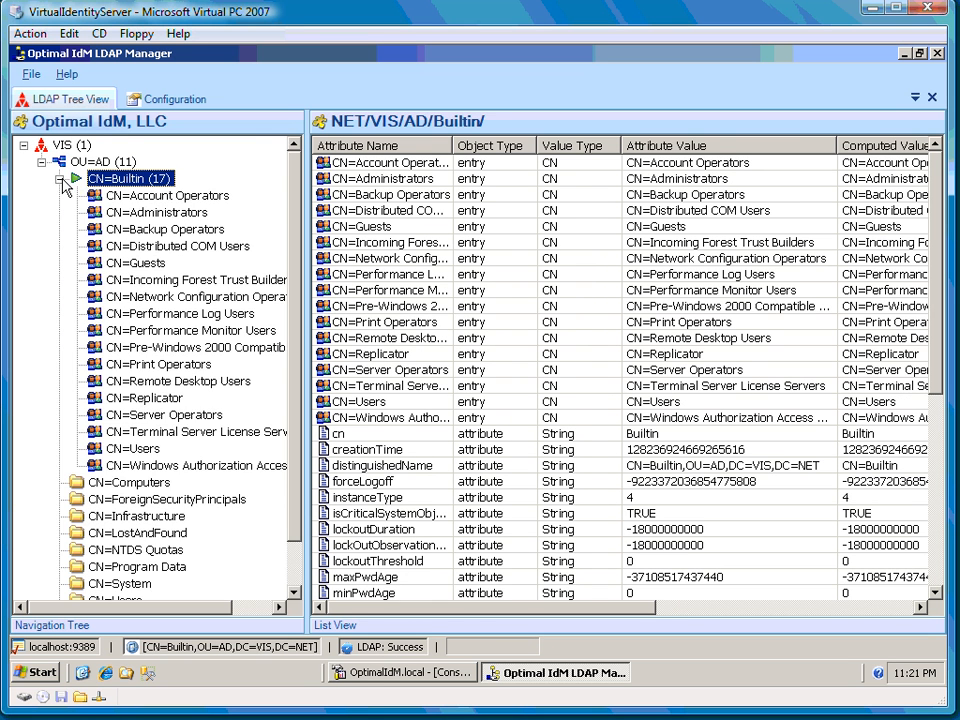
click(59, 179)
click(74, 163)
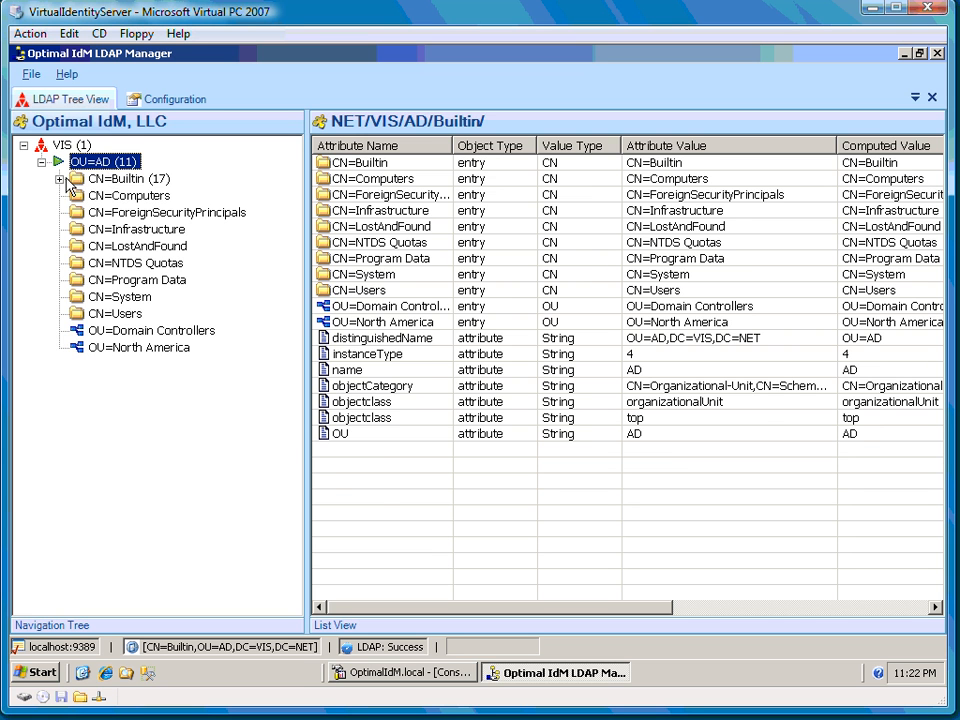
click(62, 180)
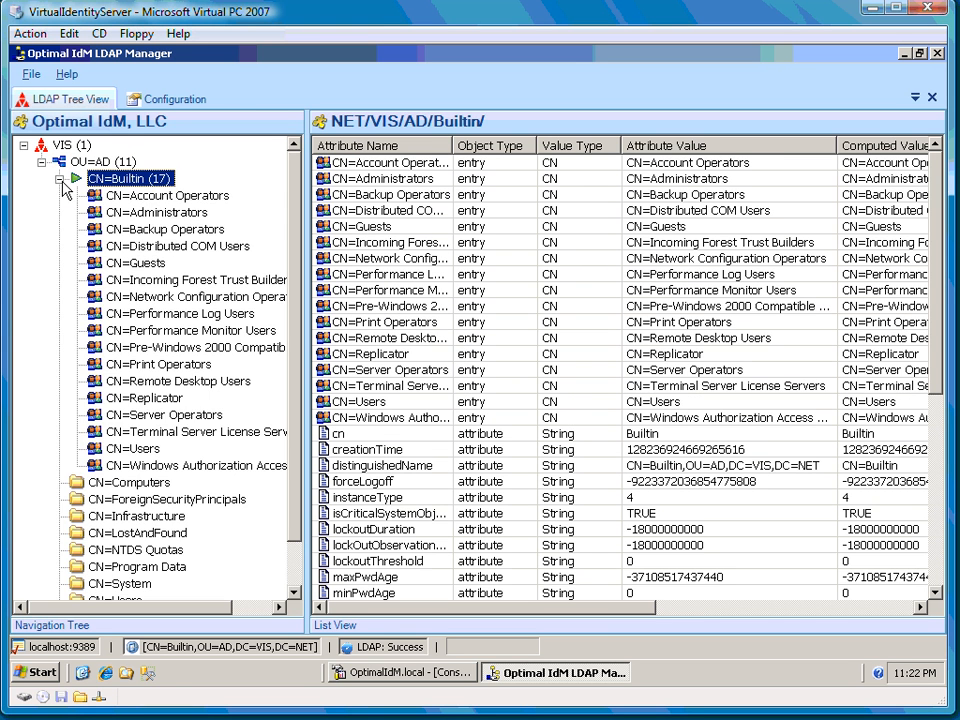
click(62, 180)
click(92, 197)
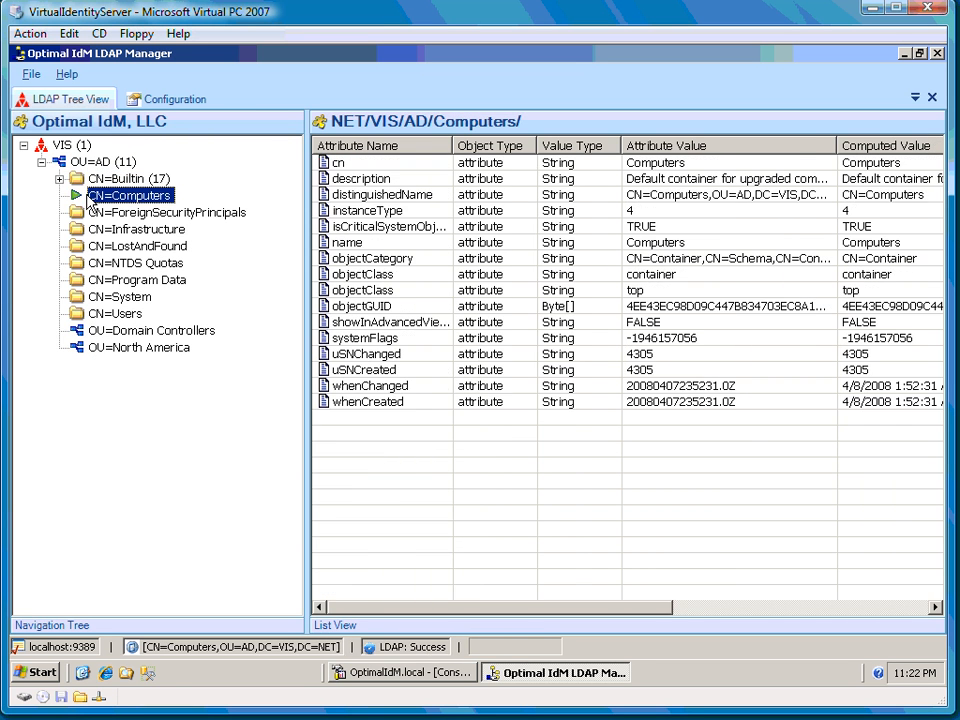
click(100, 181)
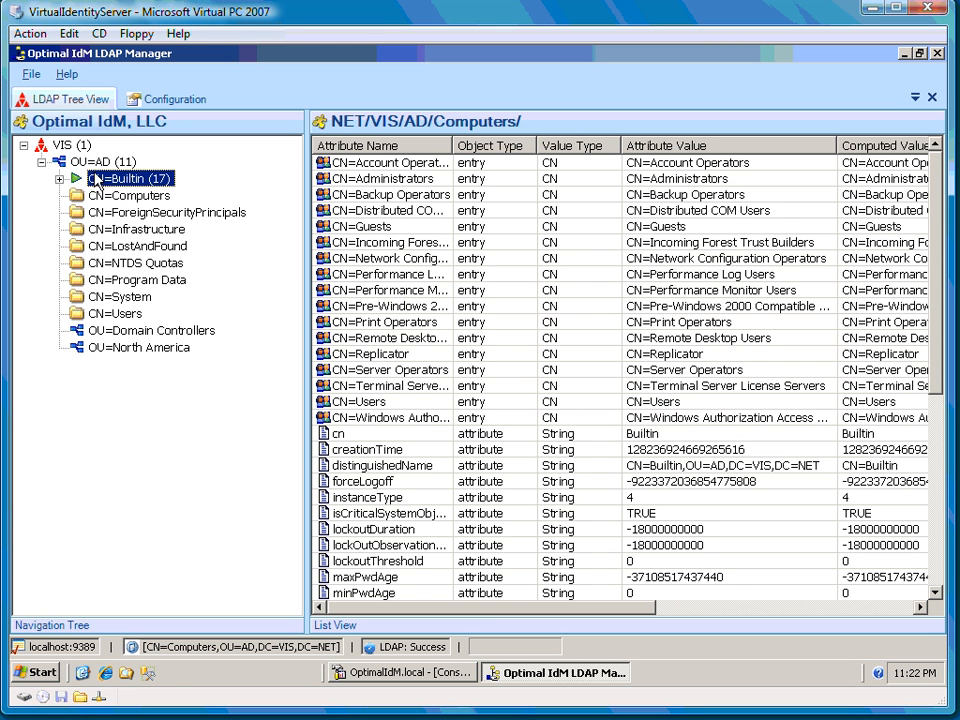
- Expand CN=Builtin and view the attributes of the Account Operators, Administrators and Backup Operators groups
click(101, 162)
click(100, 181)
click(59, 179)
click(113, 198)
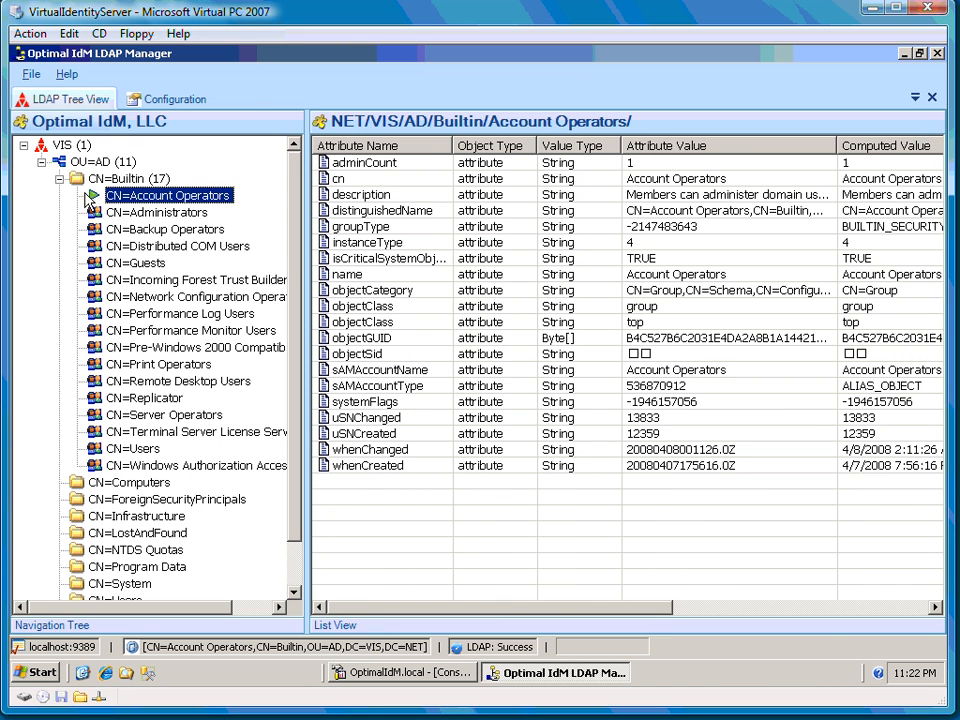
click(143, 218)
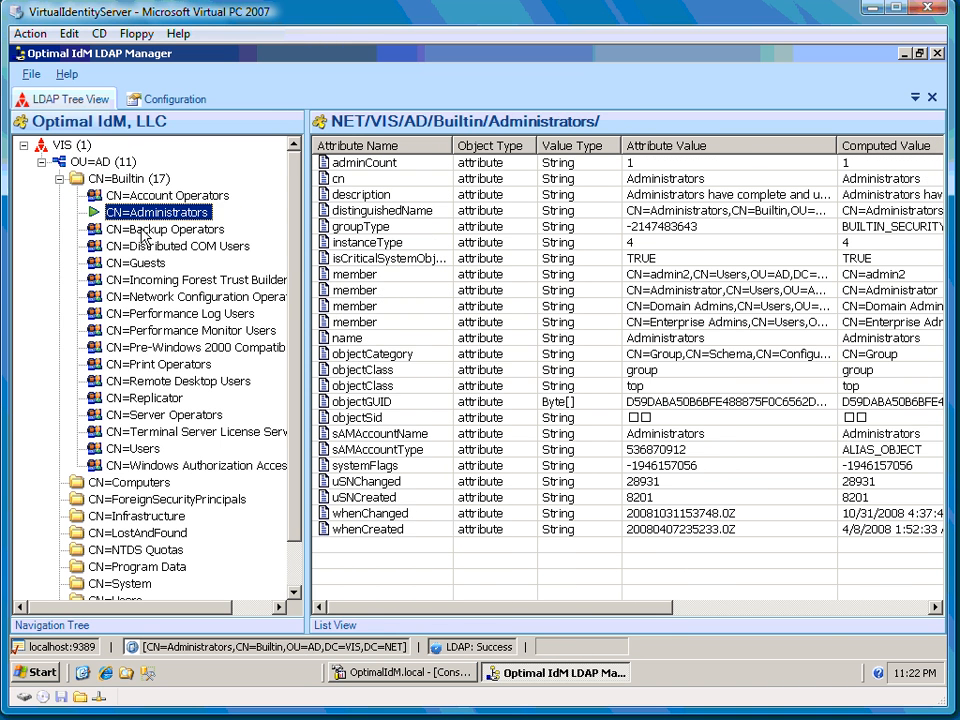
click(120, 229)
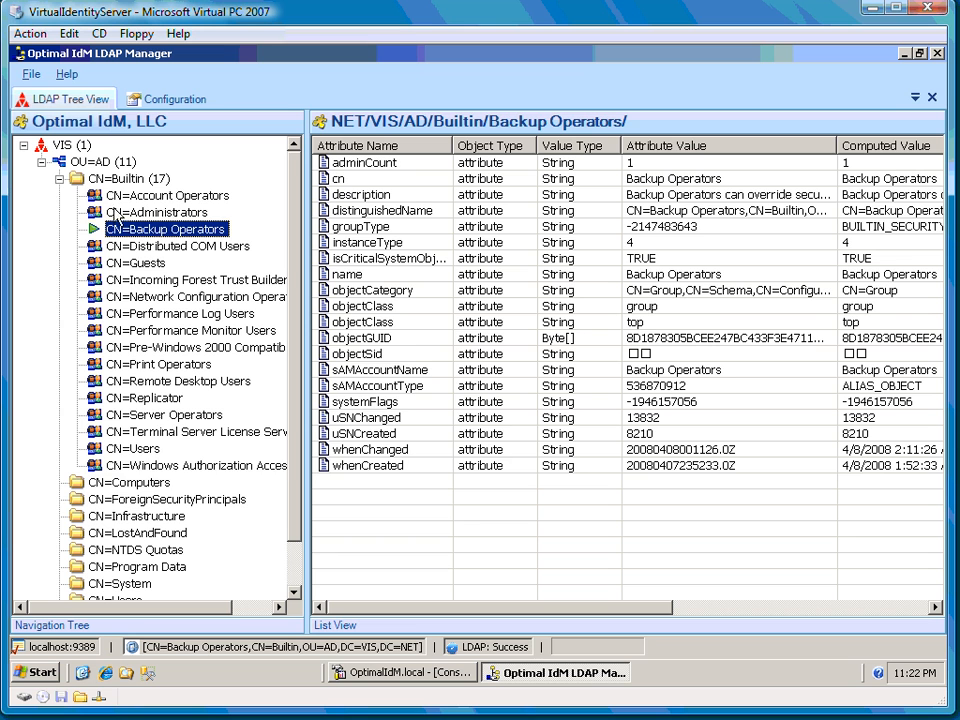
- View the attributes of the CN=Computers and CN=Program Data containers under OU=AD
click(98, 482)
scroll(302, 430, down, 1)
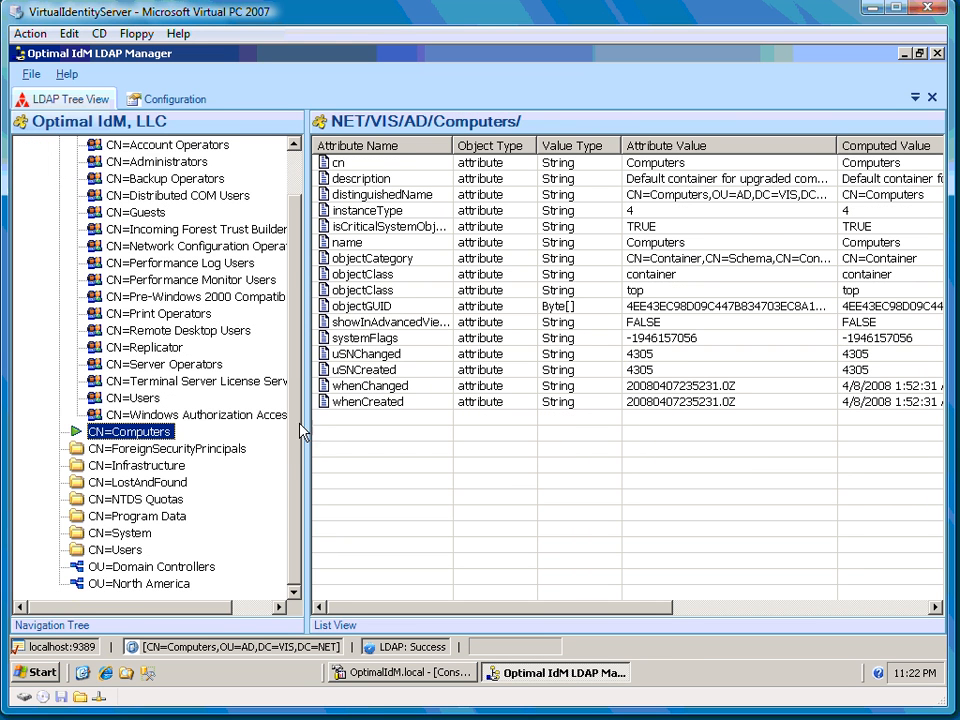
click(110, 557)
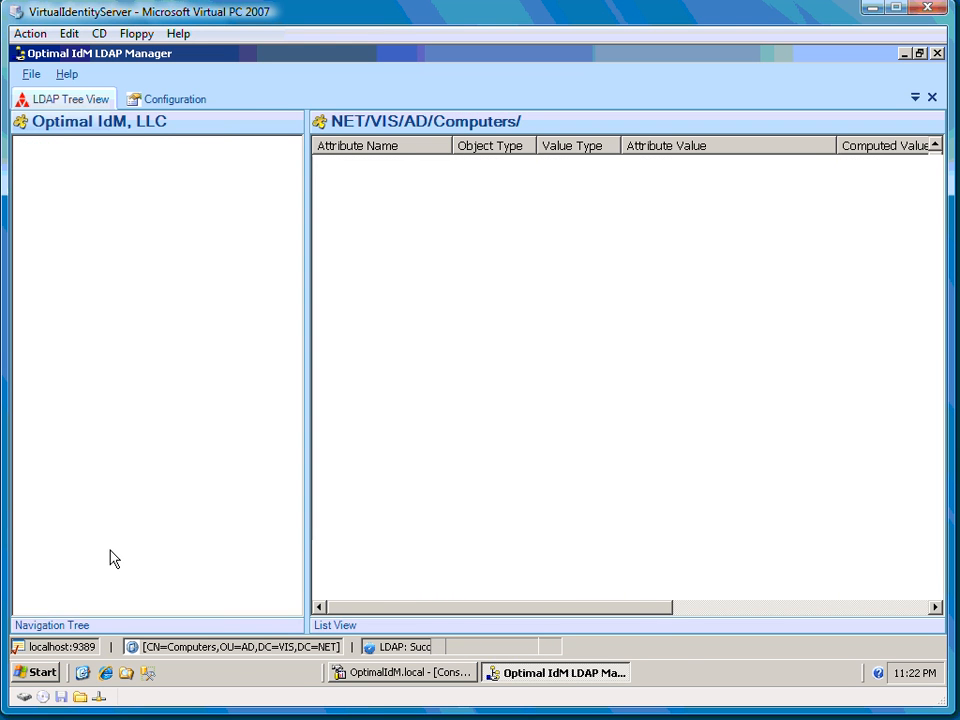
scroll(231, 553, down, 1)
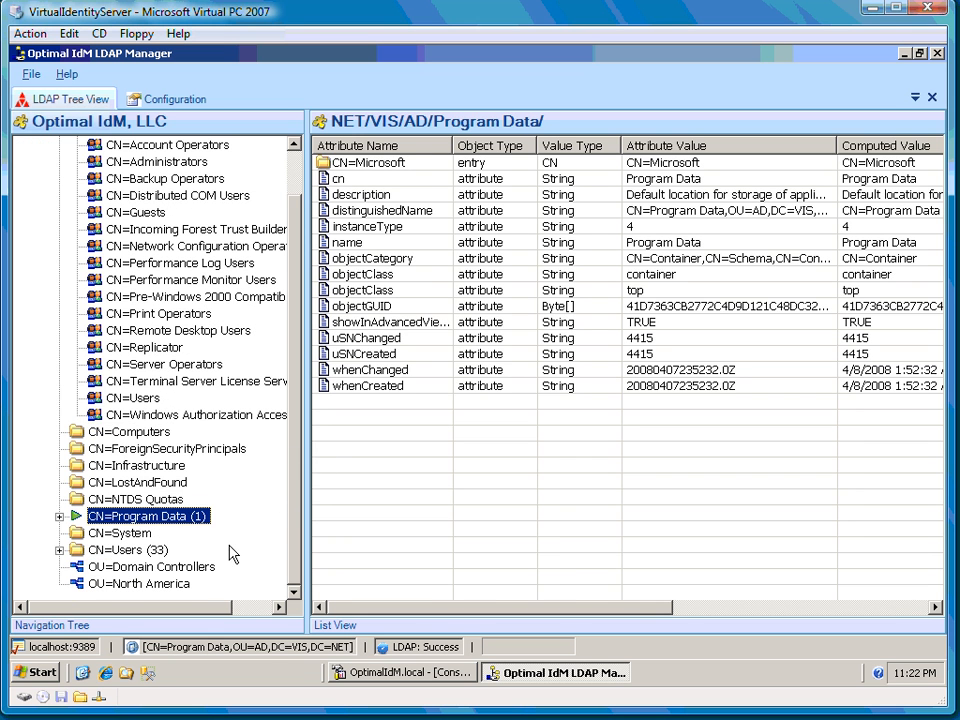
- Expand the CN=Users container, look through its entries, and view the attributes of admin2 and Administrator
click(70, 553)
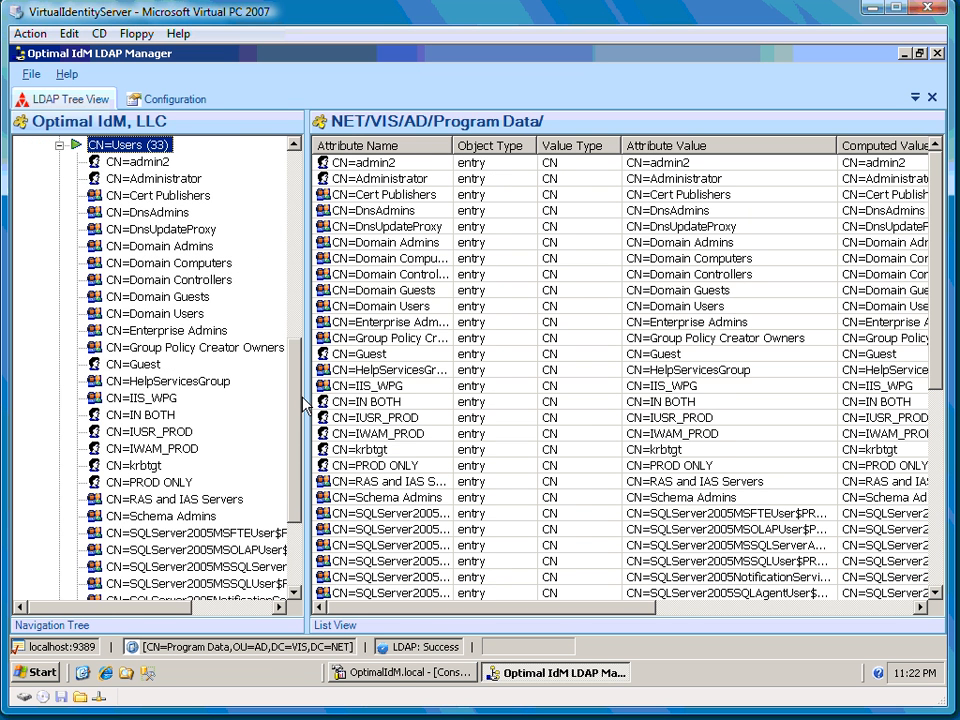
scroll(280, 420, down, 3)
scroll(305, 480, up, 8)
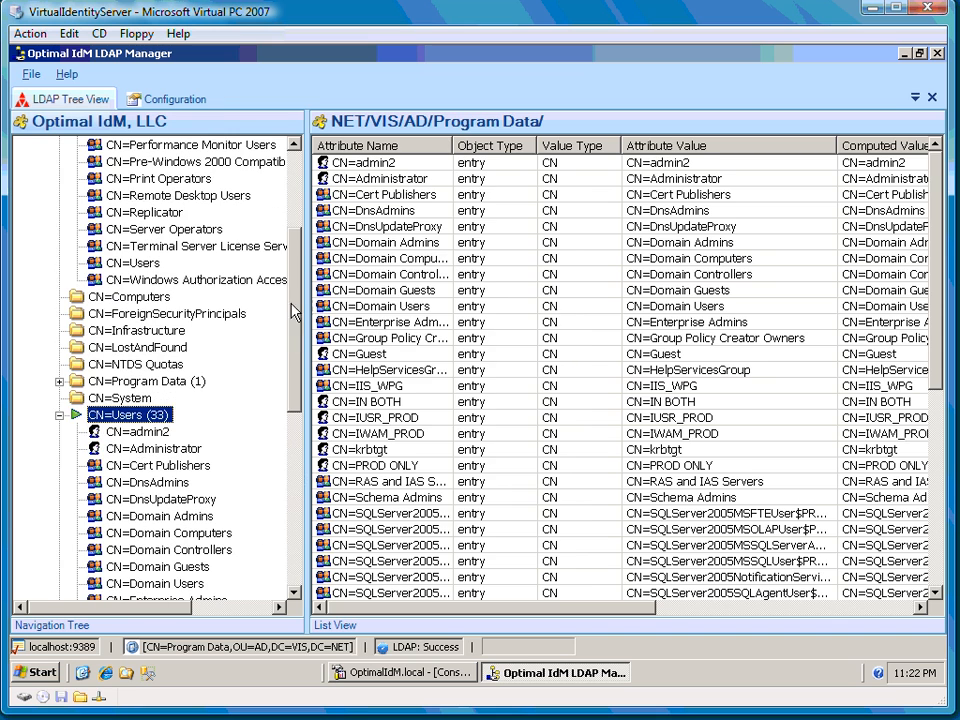
click(110, 432)
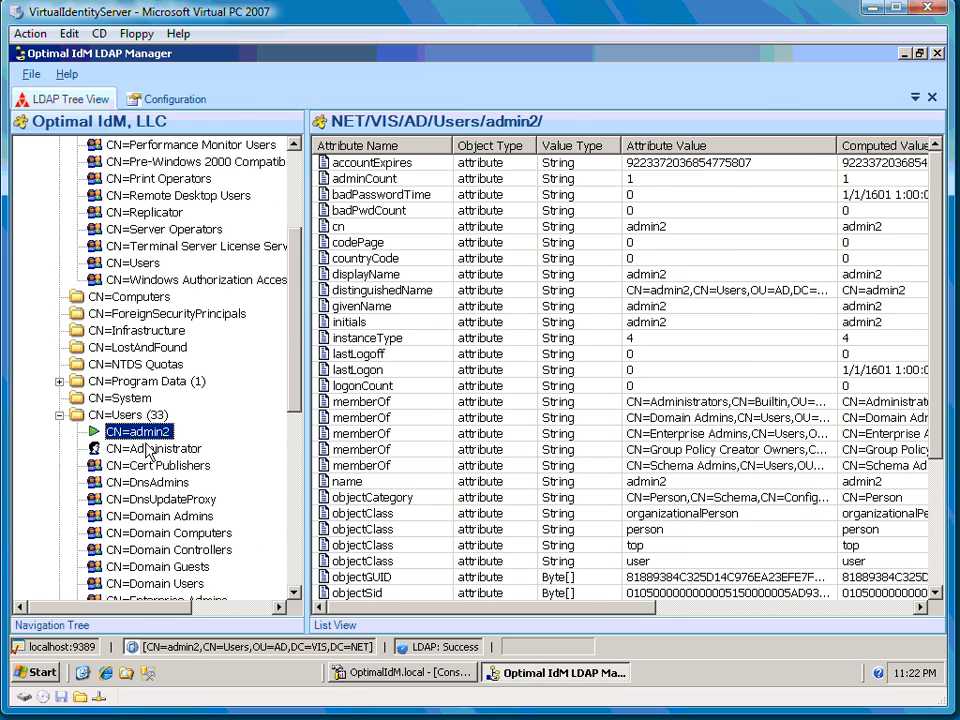
click(118, 448)
scroll(297, 380, up, 4)
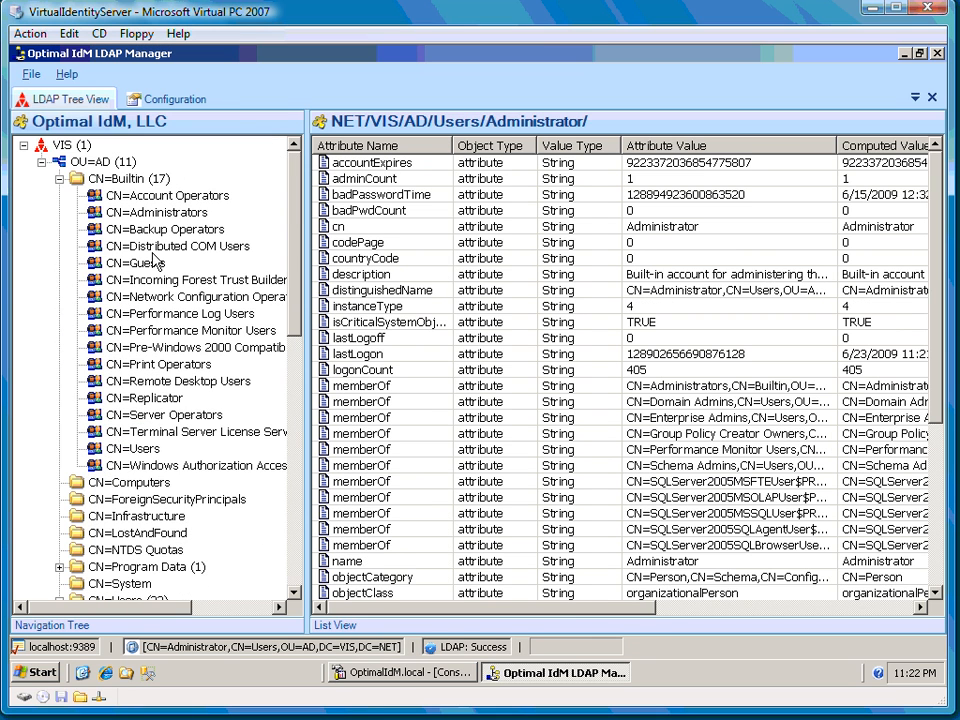
- Collapse the CN=Builtin and CN=Users containers and display the contents of OU=AD
click(60, 180)
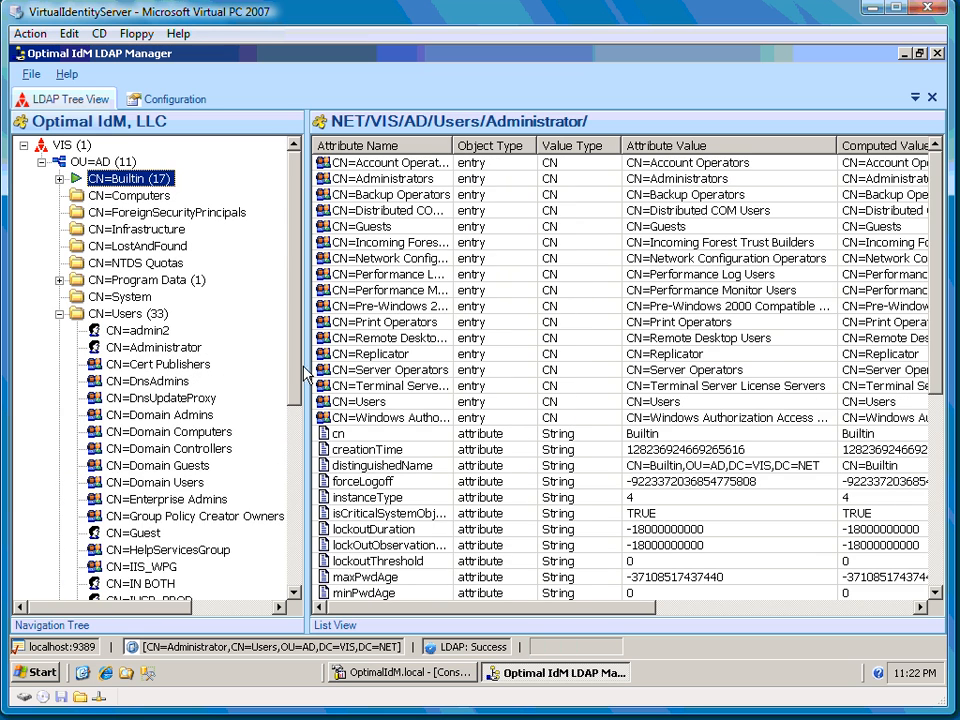
click(62, 312)
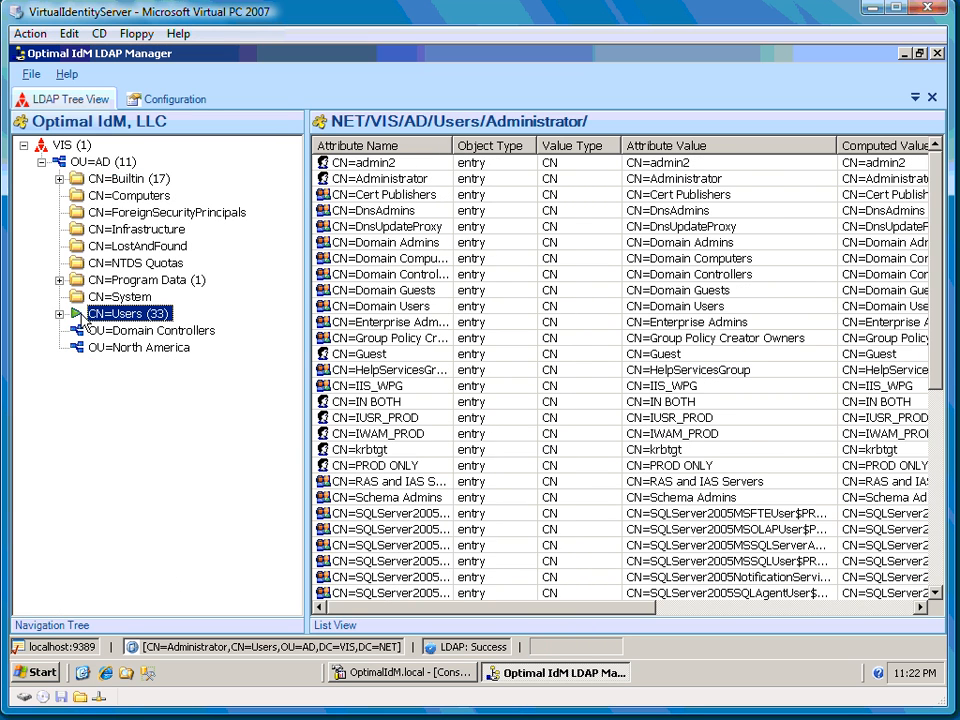
click(100, 162)
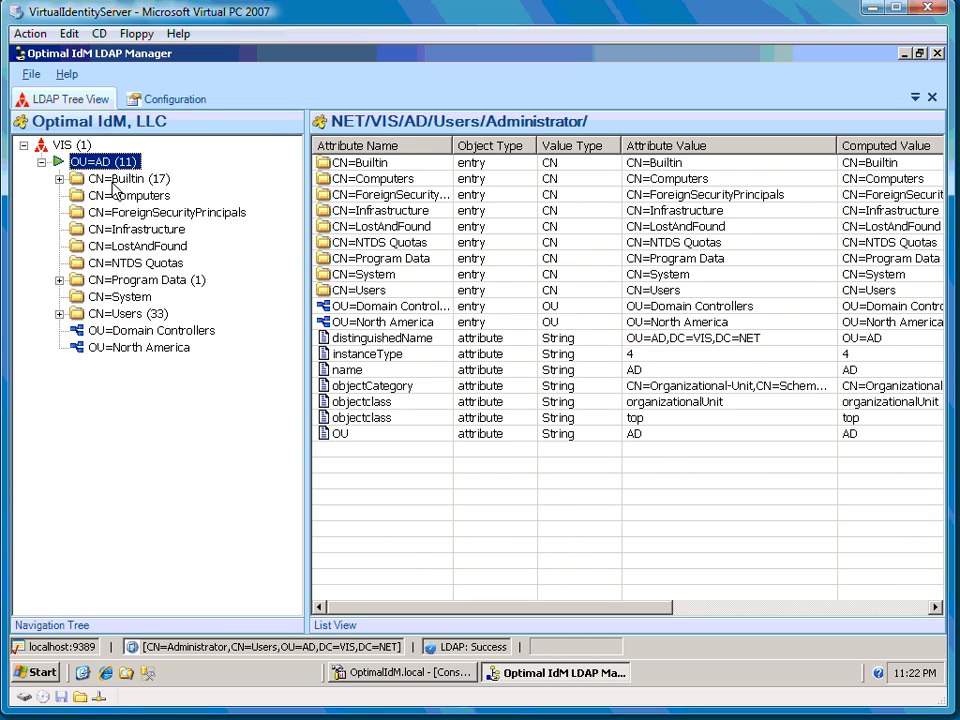
- Review the CN=Builtin groups with the navigation tree widened to fit their names, collapse the container and reselect OU=AD
click(60, 180)
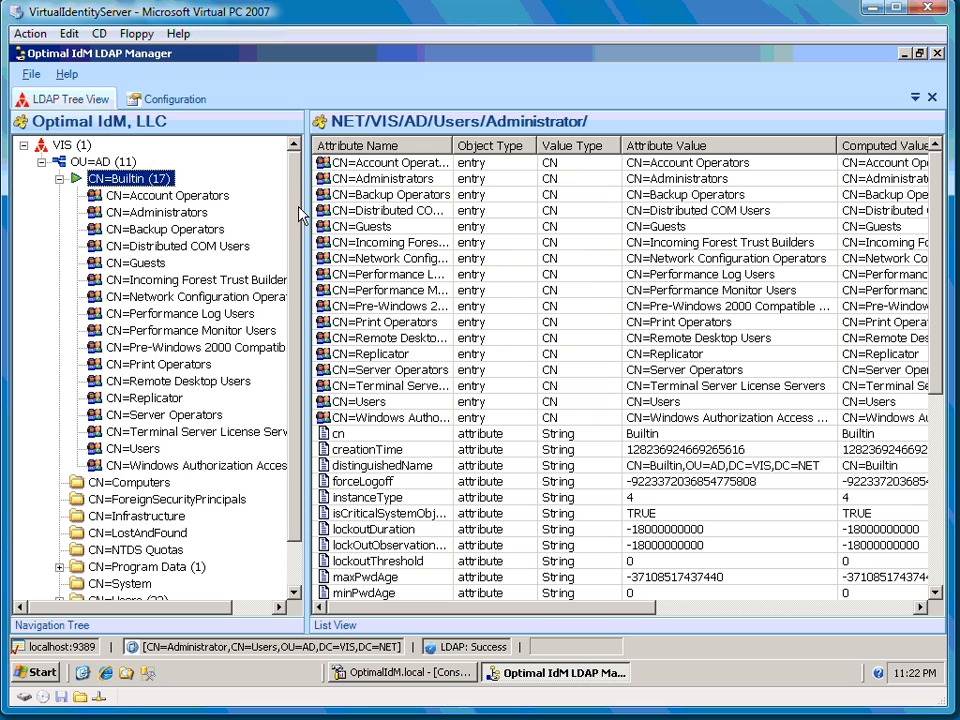
scroll(302, 215, down, 1)
drag(304, 290, 356, 290)
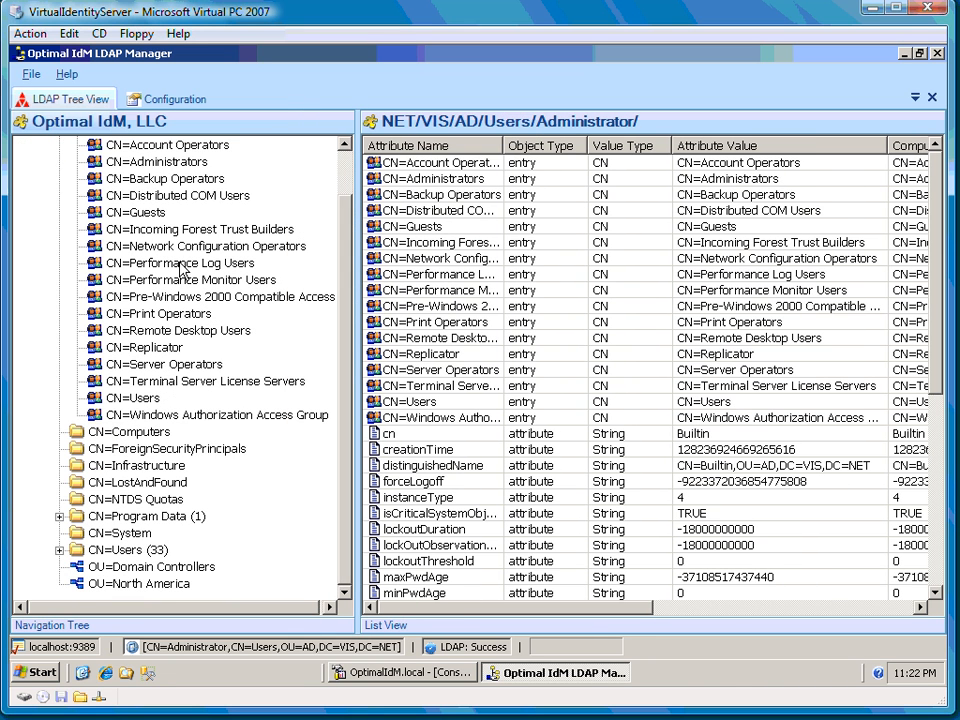
scroll(267, 280, up, 1)
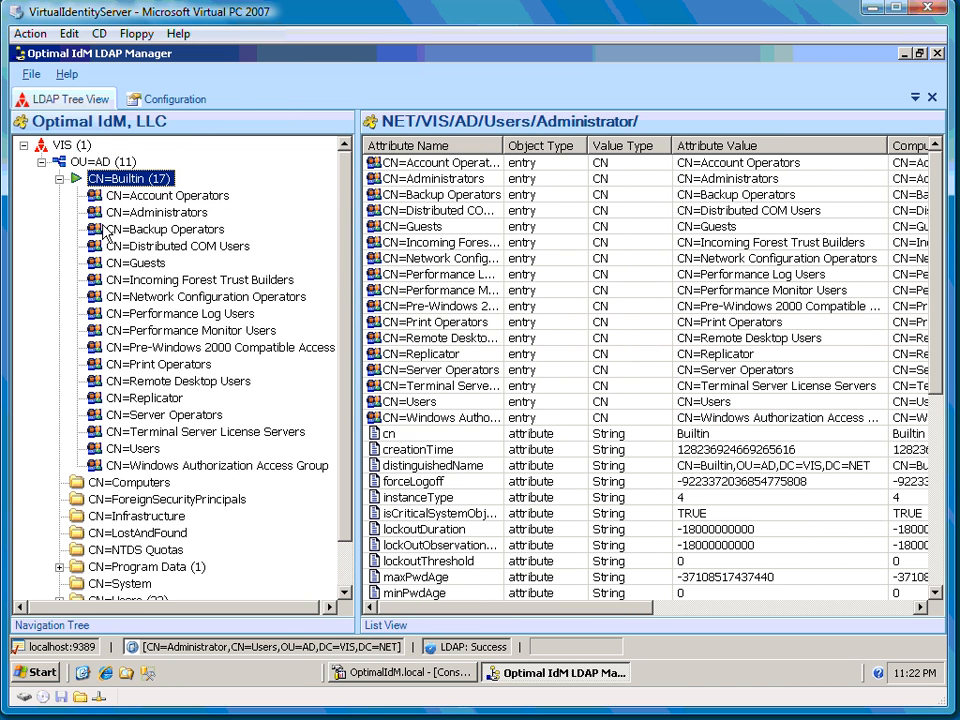
click(59, 179)
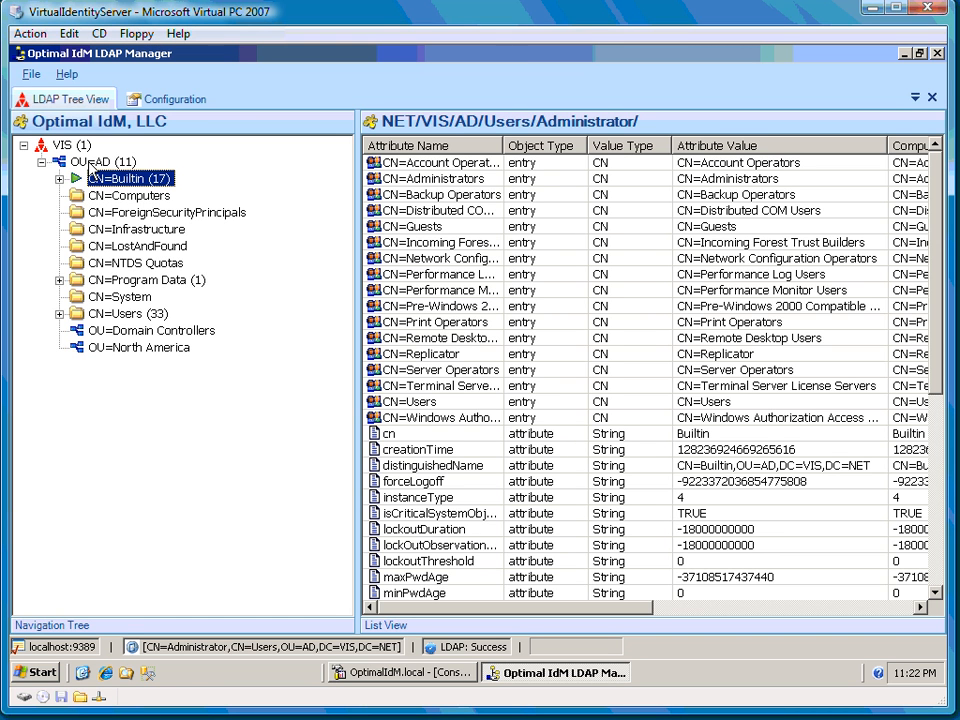
click(92, 162)
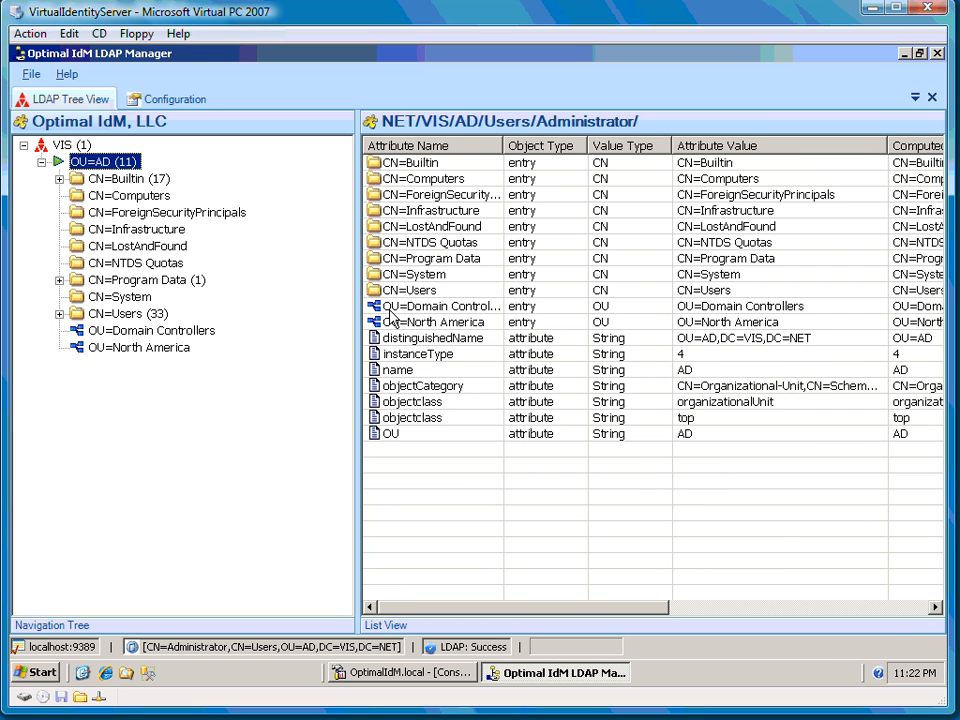